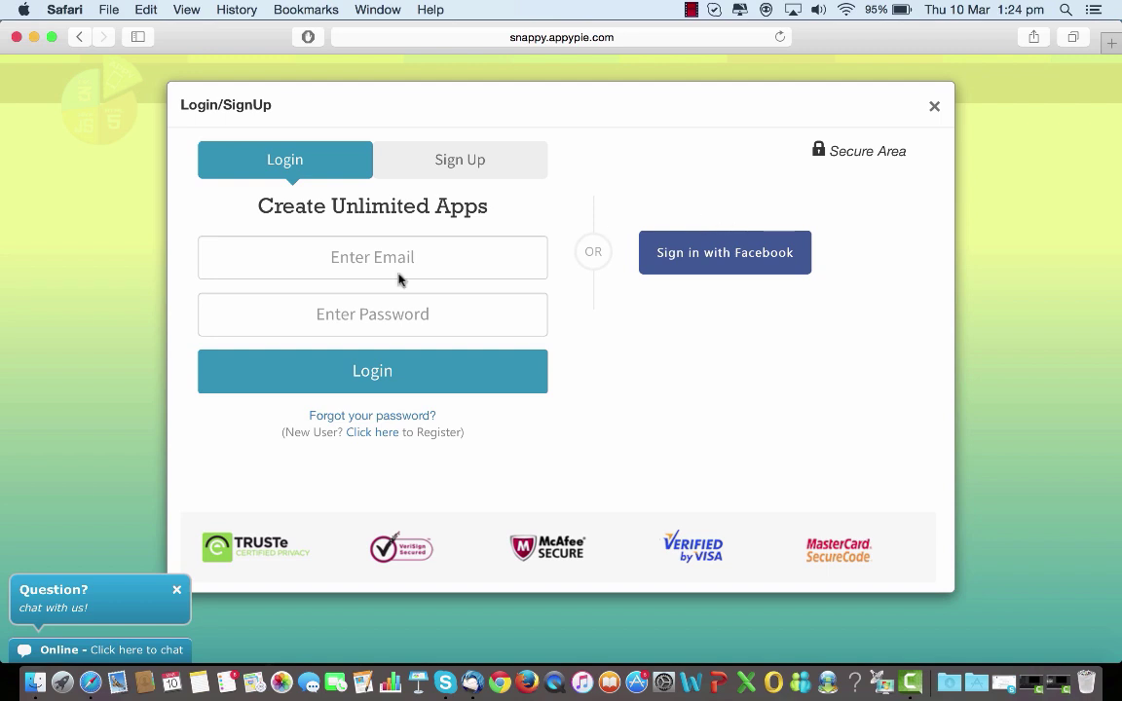
# Log in to the reseller account with the pasted e-mail address and the account password.
pyautogui.click(345, 261)
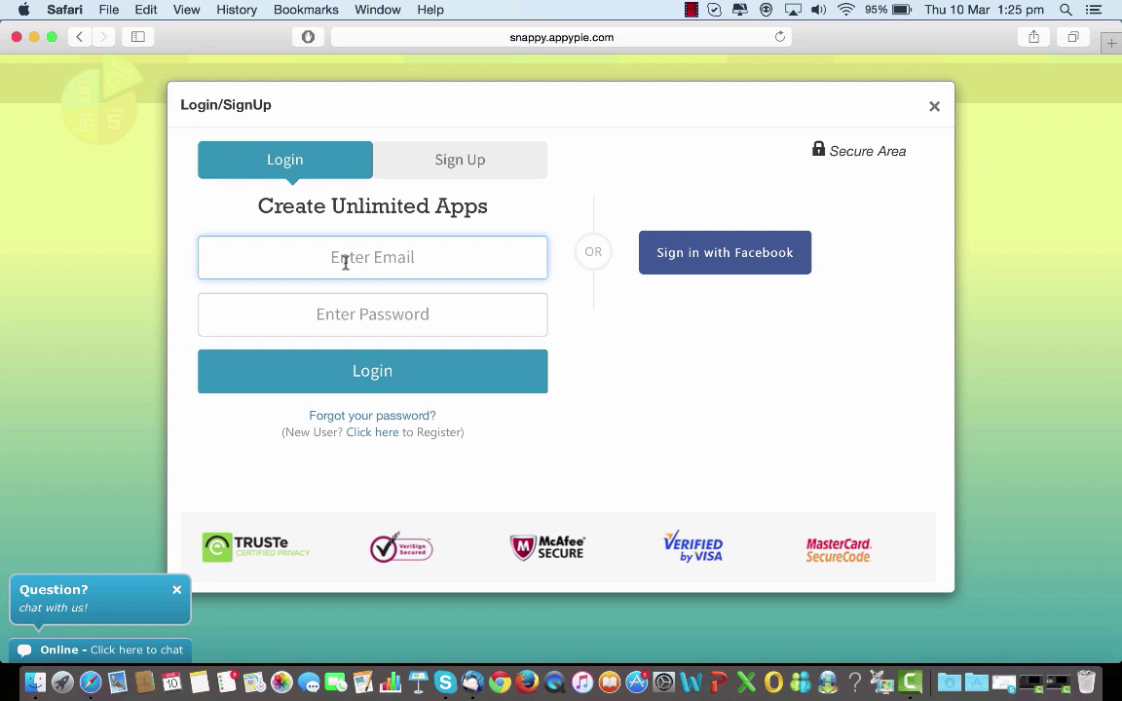
pyautogui.press('super+v')
pyautogui.press('super+v')
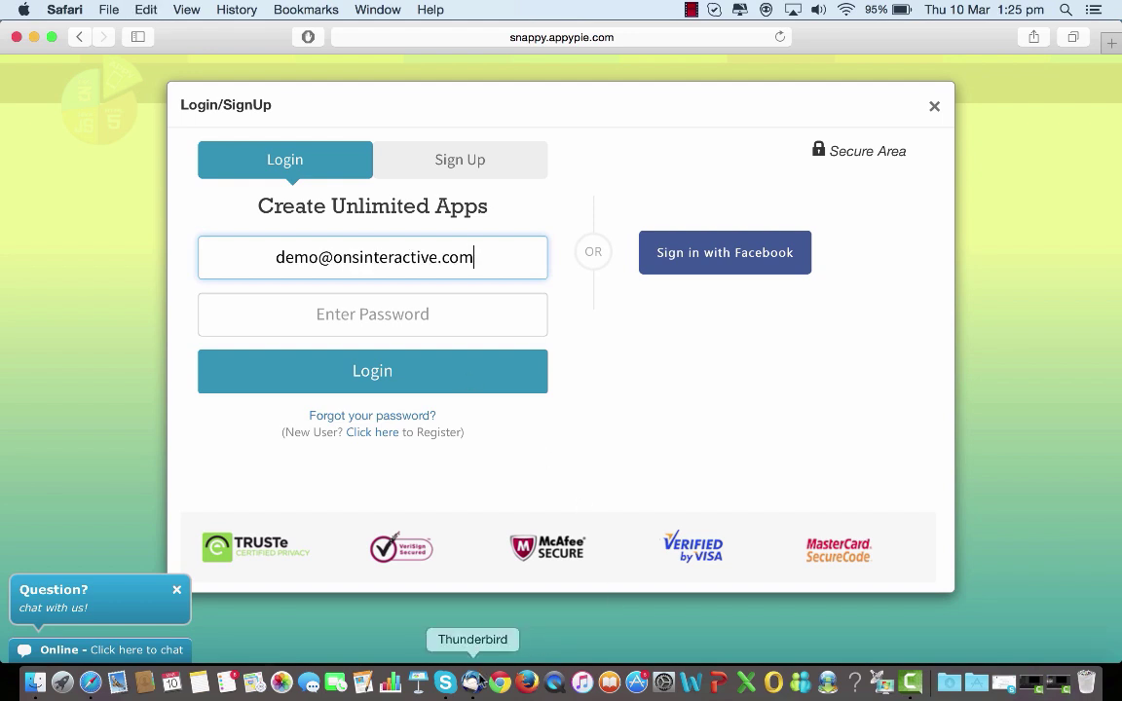
pyautogui.click(359, 317)
pyautogui.write('demo123')
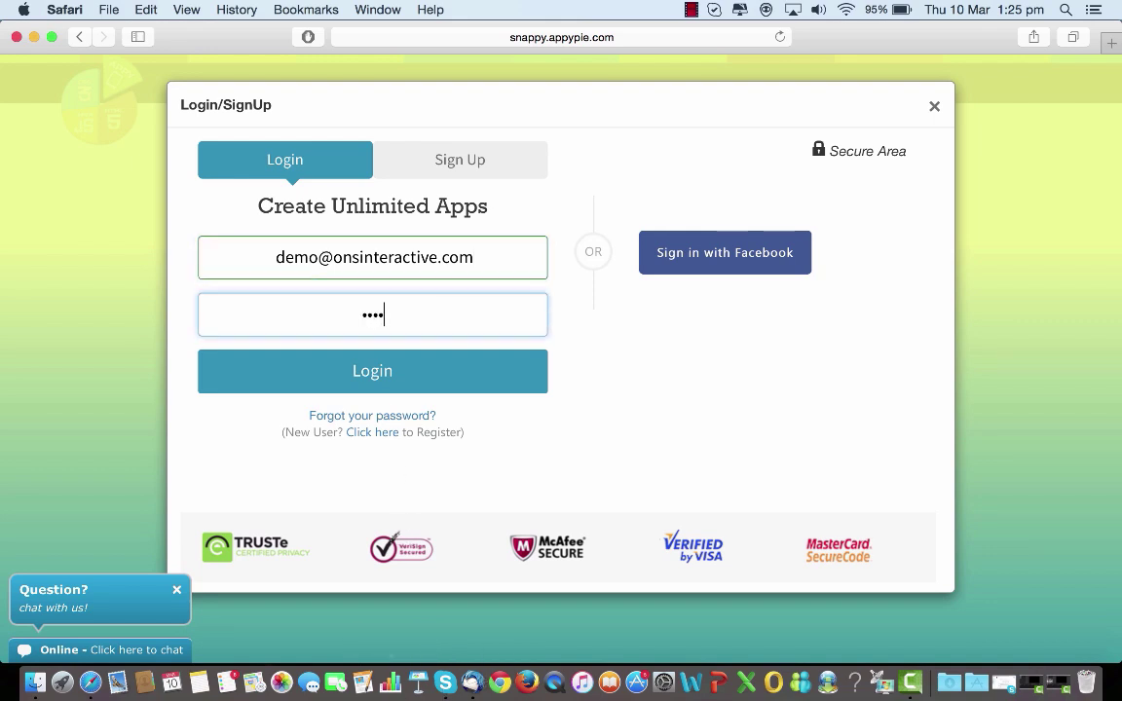
pyautogui.write('4')
pyautogui.click(348, 367)
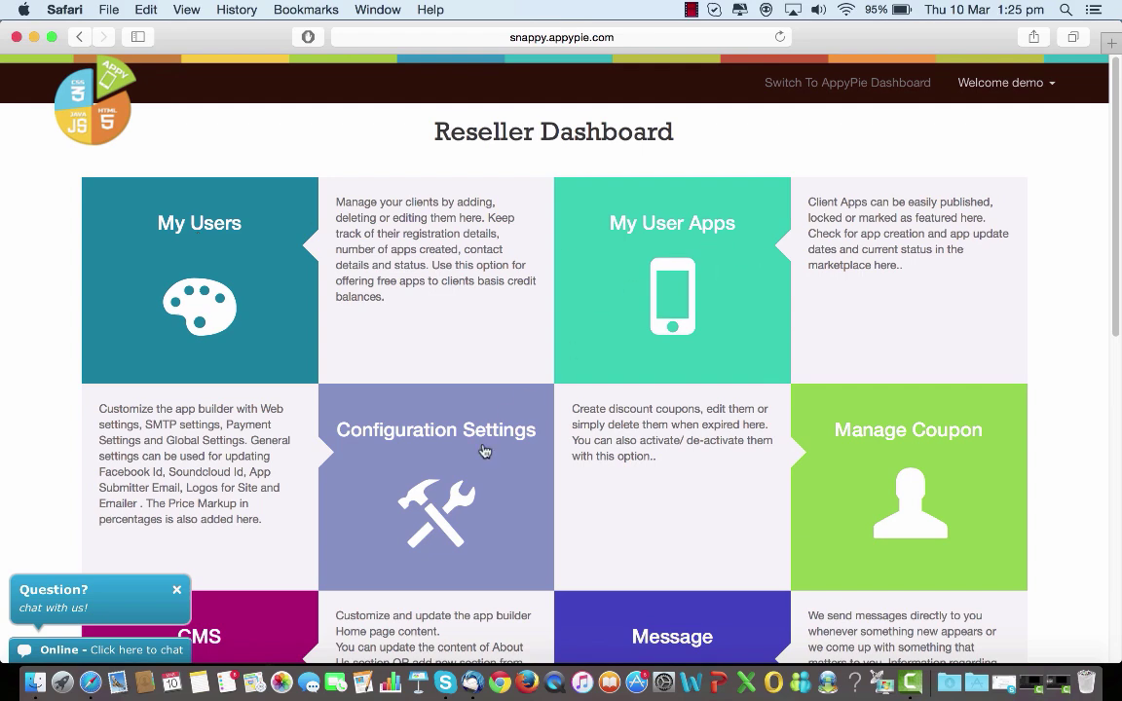
# Scroll through the Reseller Dashboard's management tiles and back up to the top.
pyautogui.scroll(-2, 485, 451)
pyautogui.scroll(-5, 485, 451)
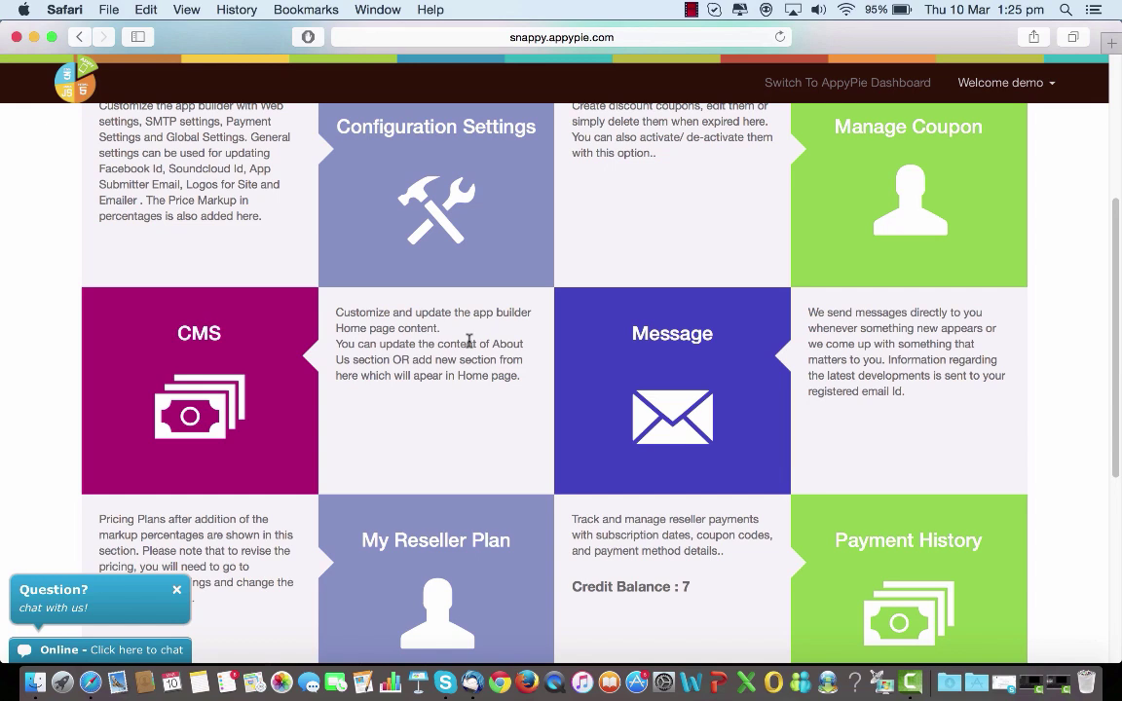
pyautogui.scroll(-4, 468, 340)
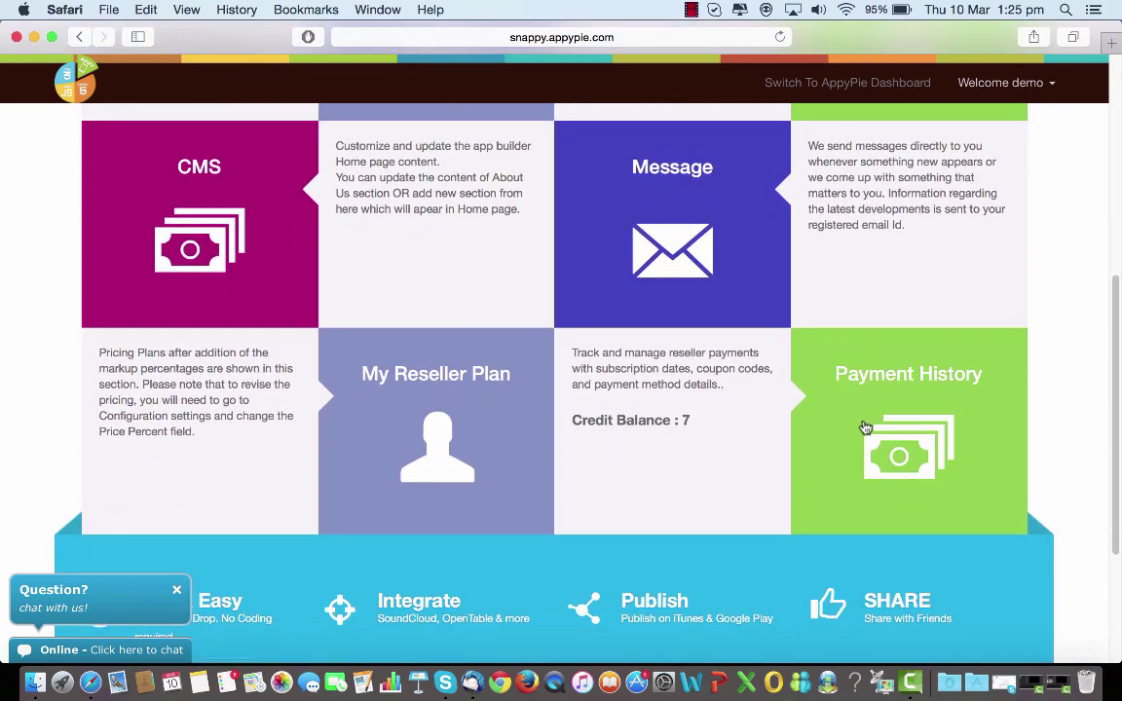
pyautogui.scroll(10, 865, 428)
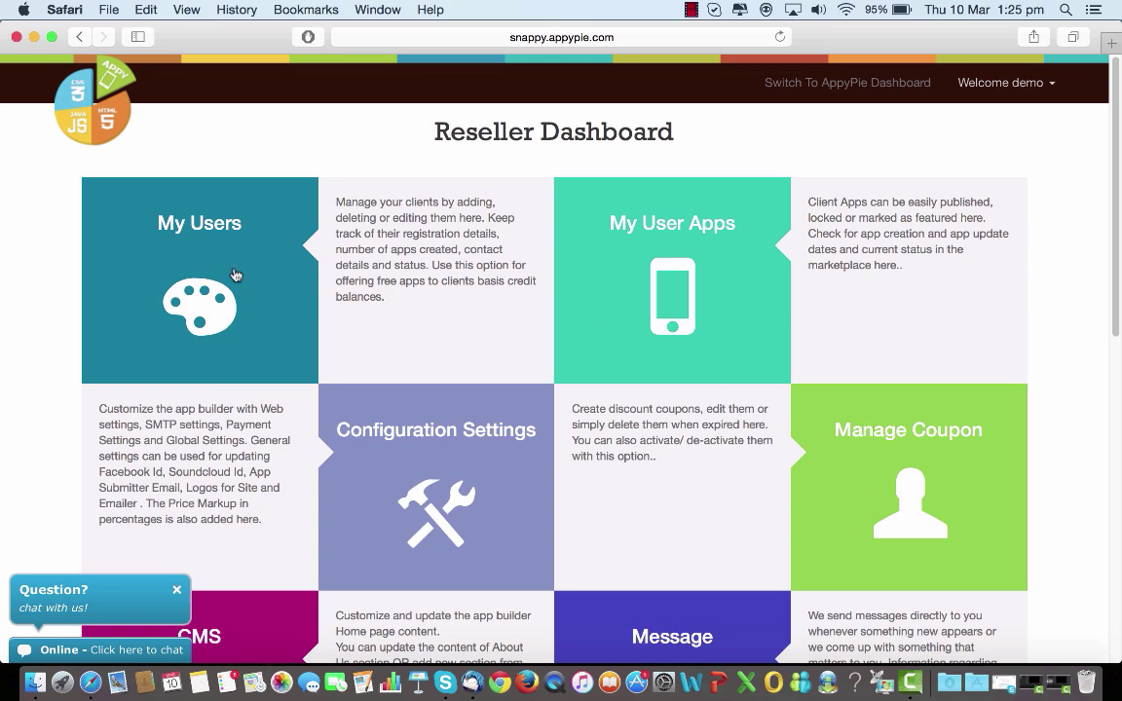
pyautogui.click(212, 249)
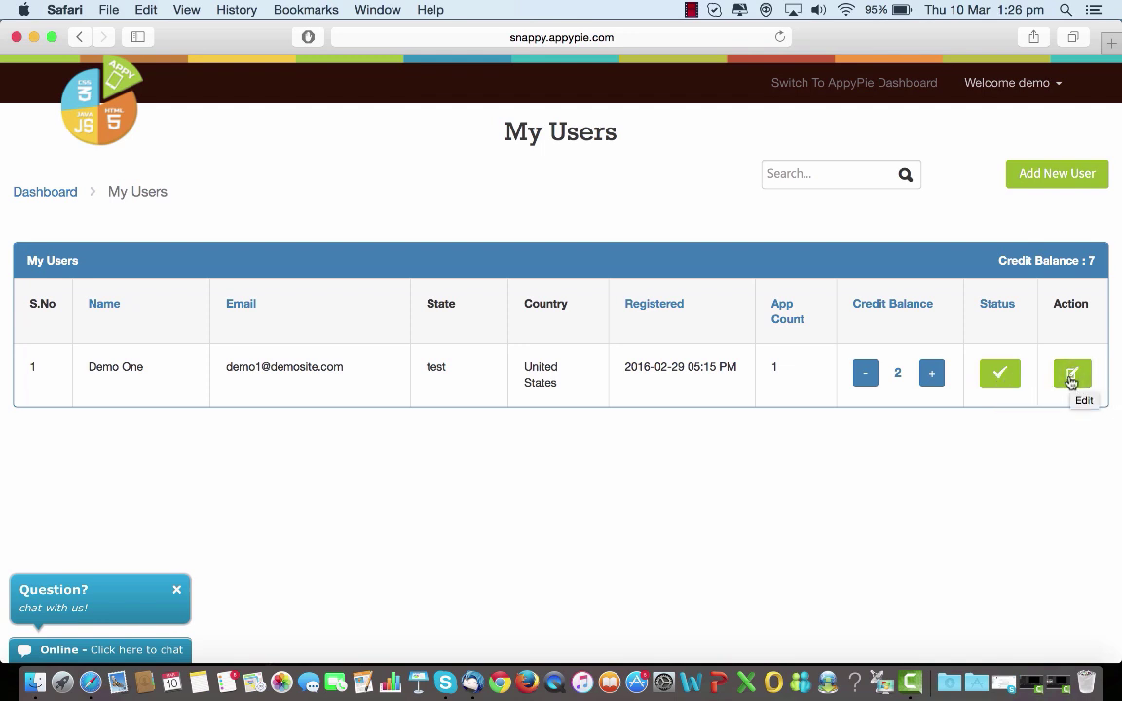
pyautogui.click(1071, 380)
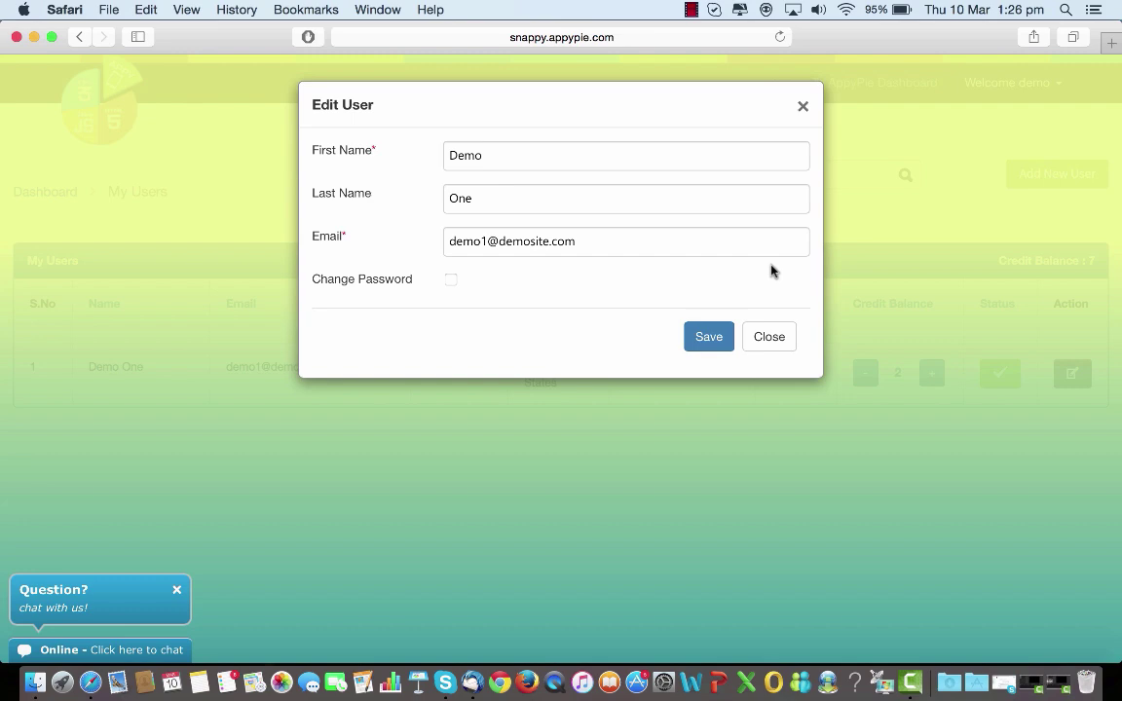
pyautogui.click(768, 338)
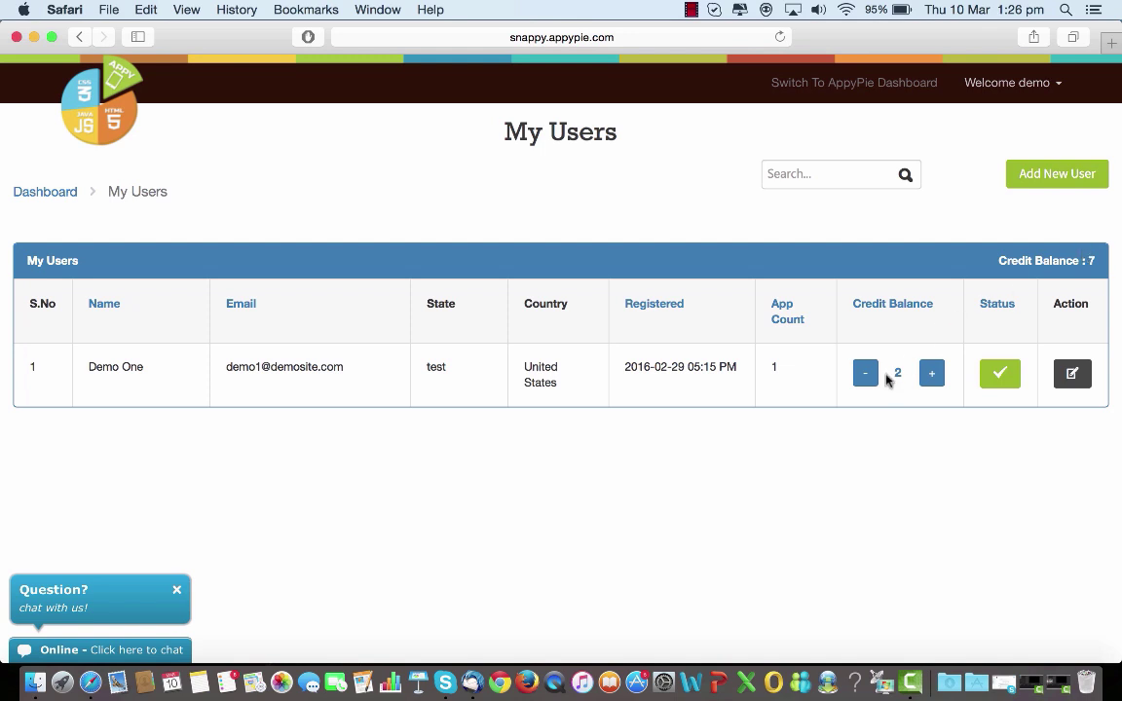
pyautogui.click(1069, 187)
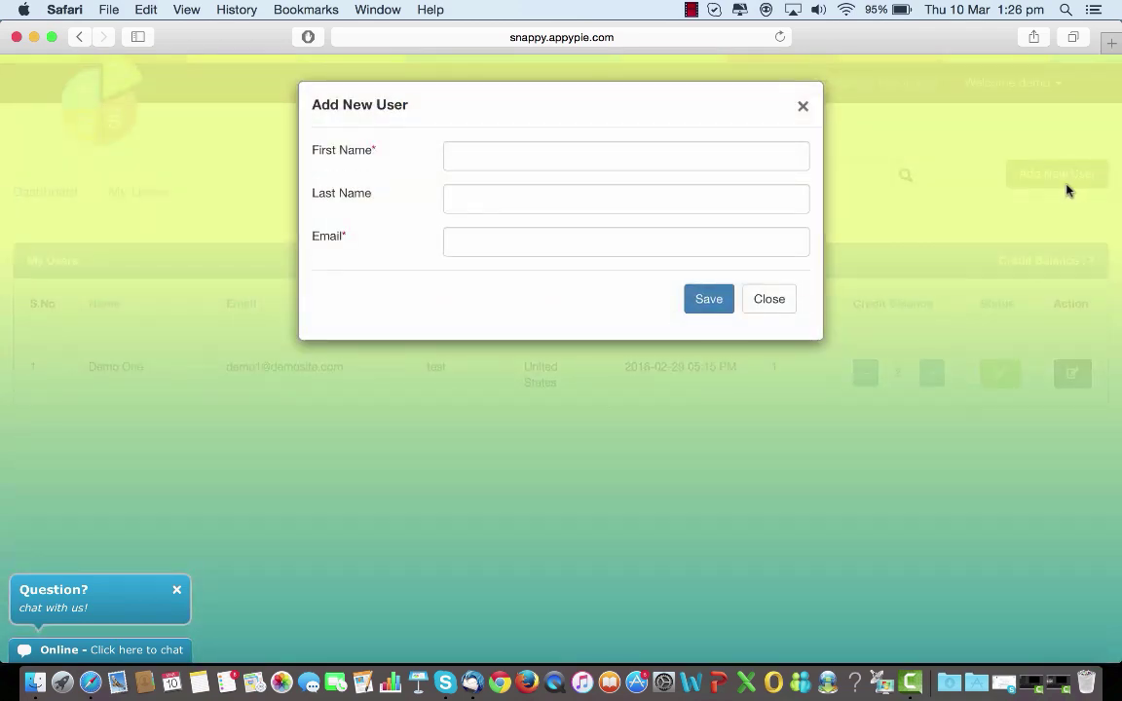
pyautogui.click(769, 301)
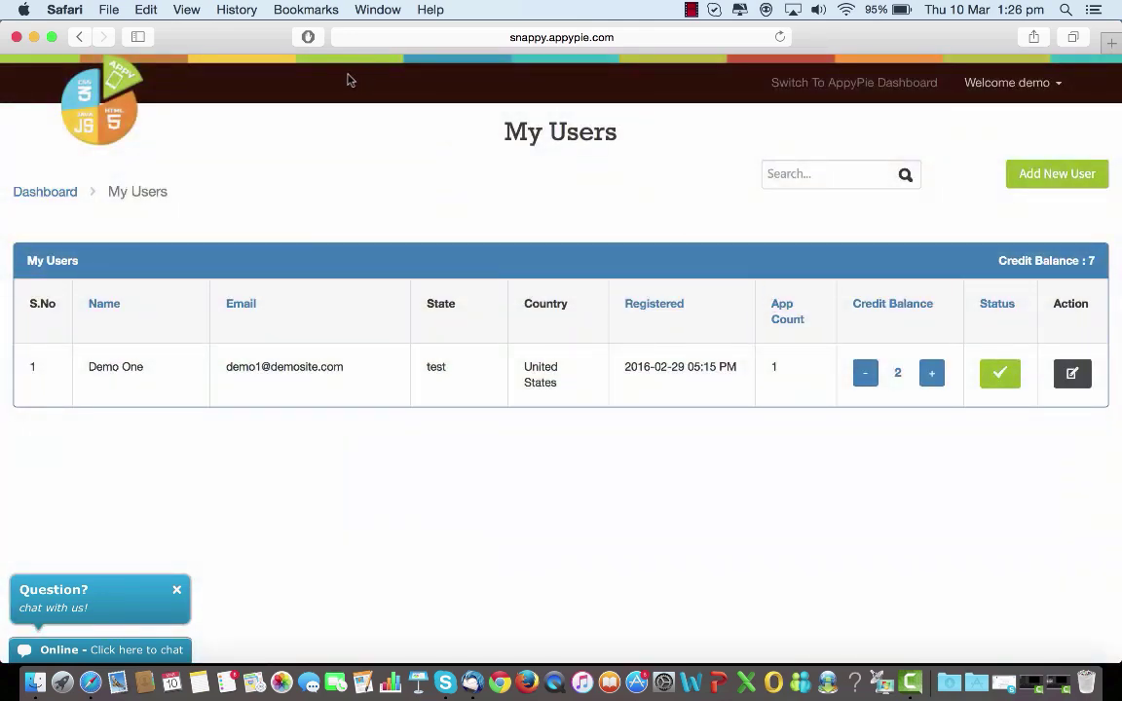
pyautogui.click(83, 39)
pyautogui.click(83, 39)
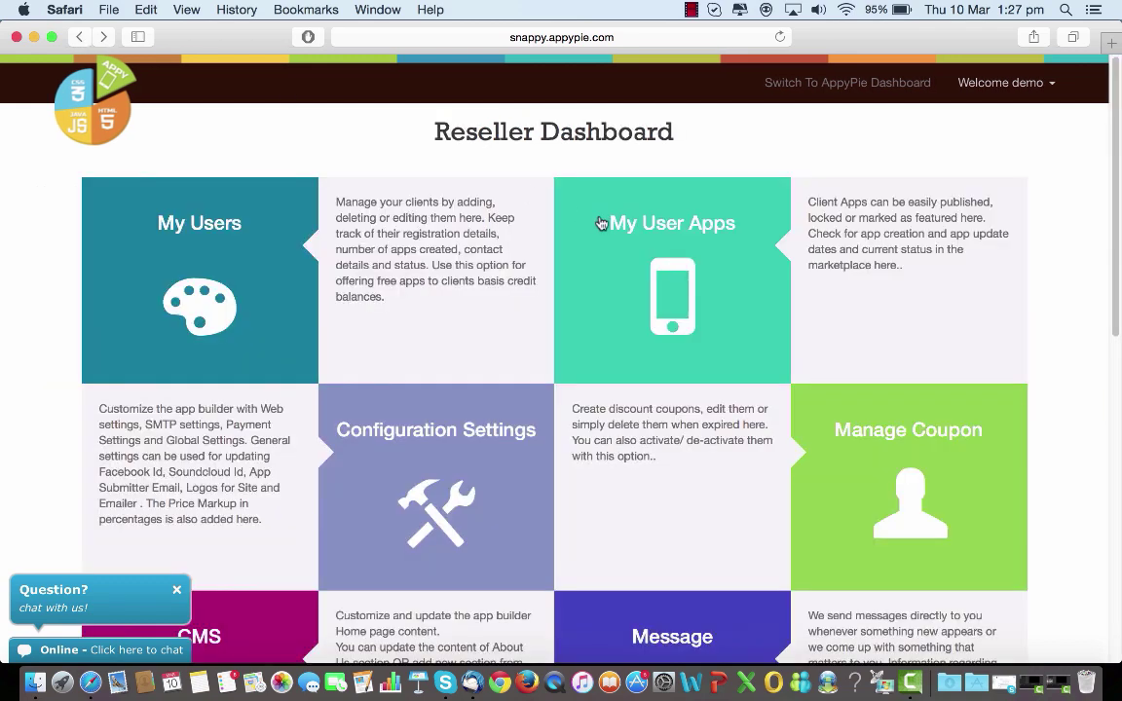
pyautogui.click(654, 256)
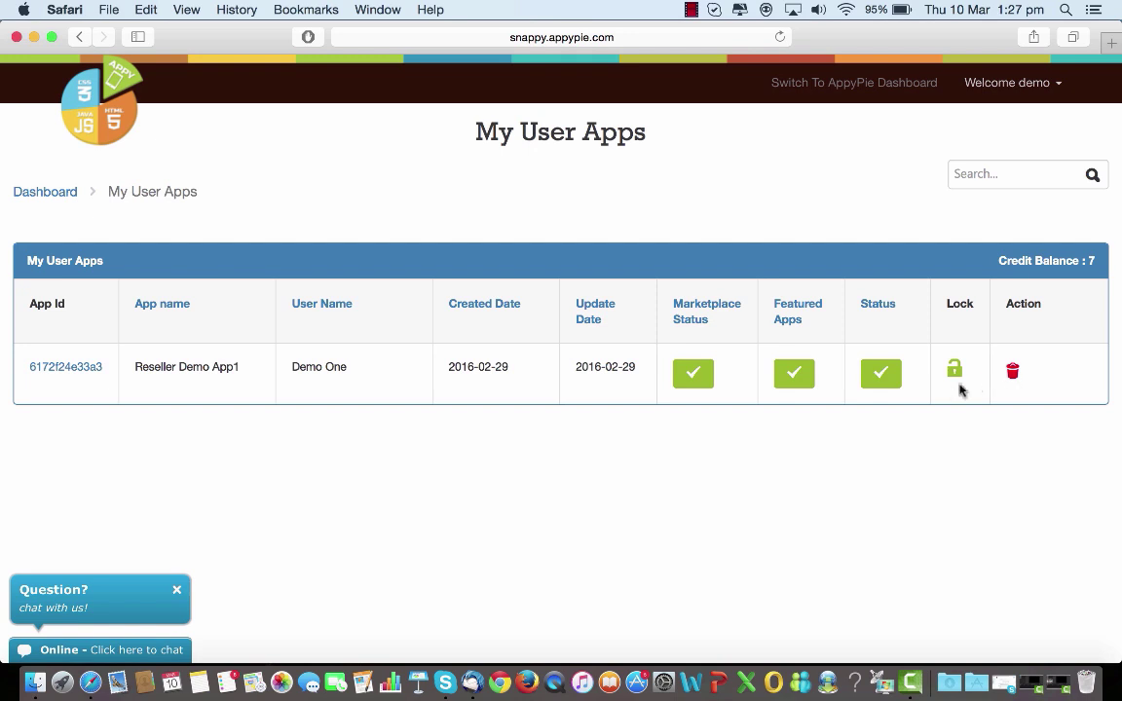
pyautogui.click(80, 39)
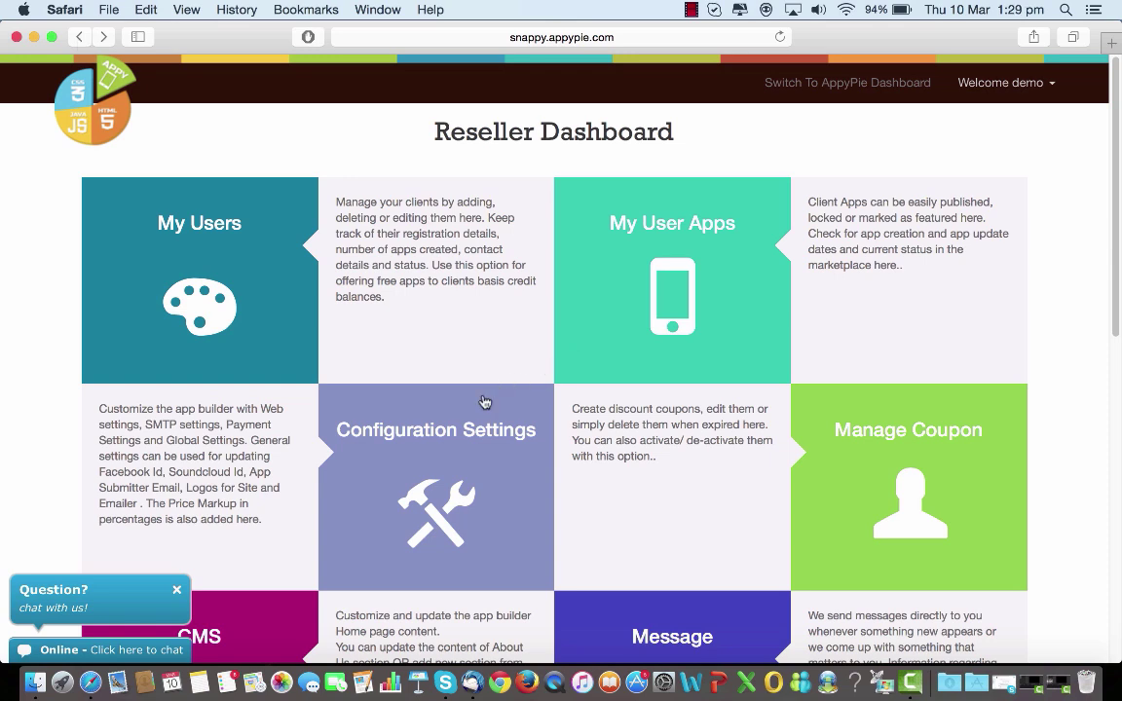
# Open Configuration Settings at Website Settings and check the Custom Site Url field's info tip.
pyautogui.click(426, 440)
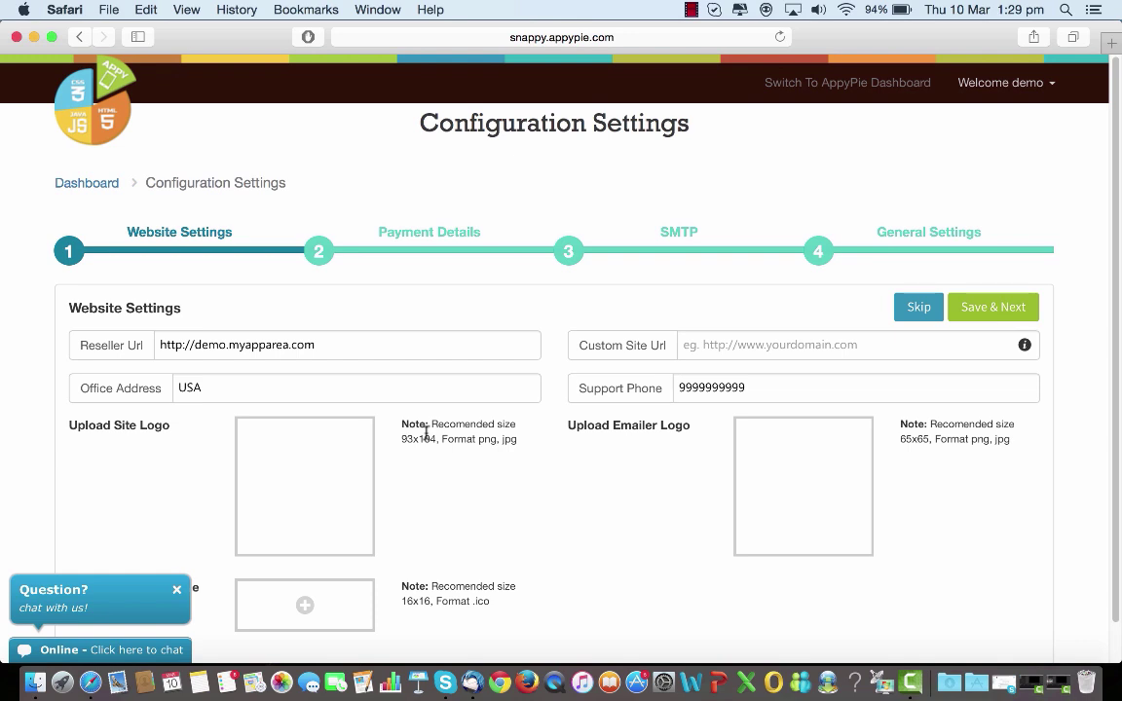
pyautogui.scroll(-2, 425, 432)
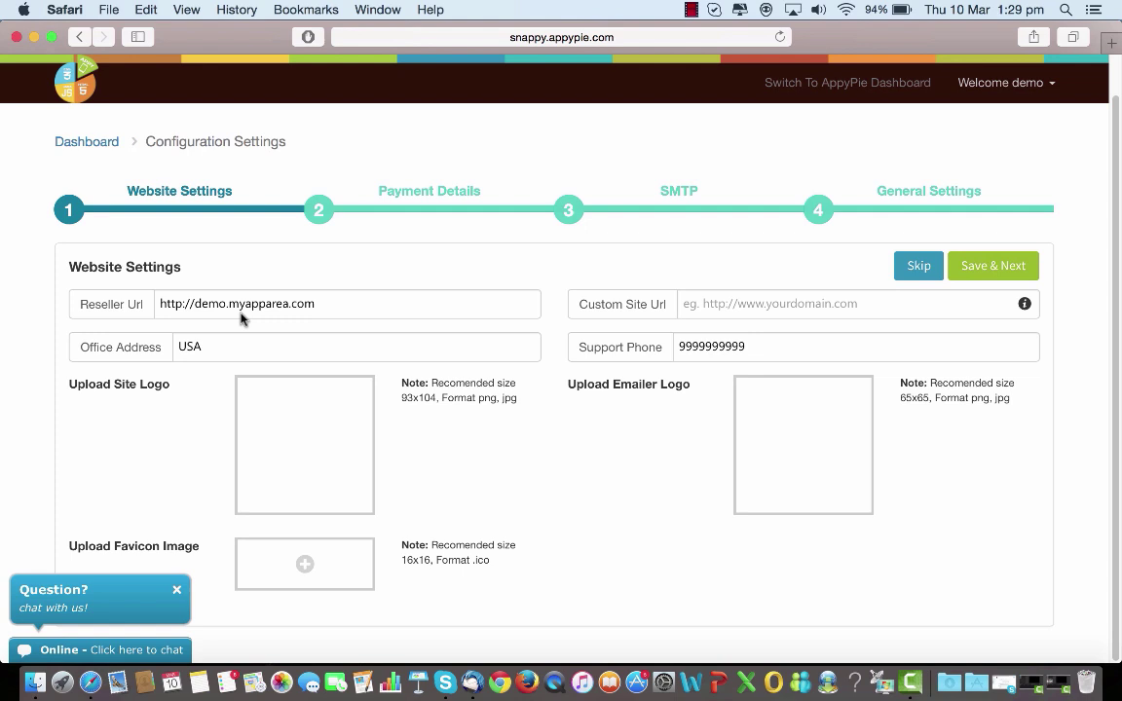
pyautogui.click(754, 307)
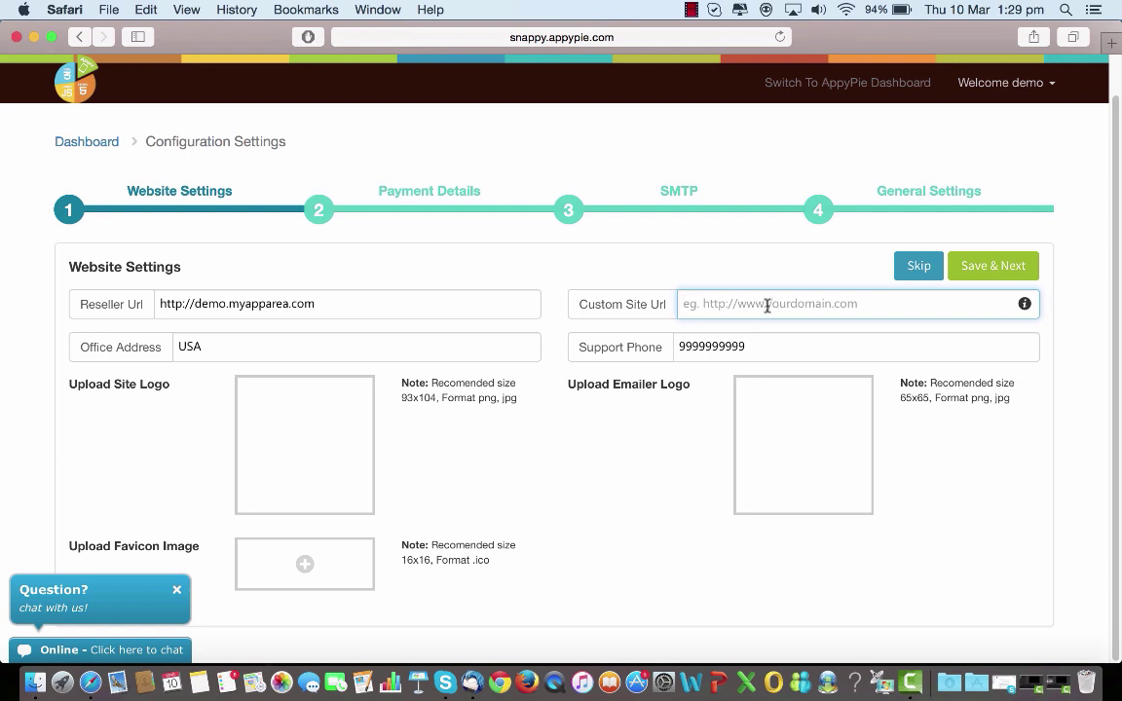
pyautogui.moveTo(1025, 307)
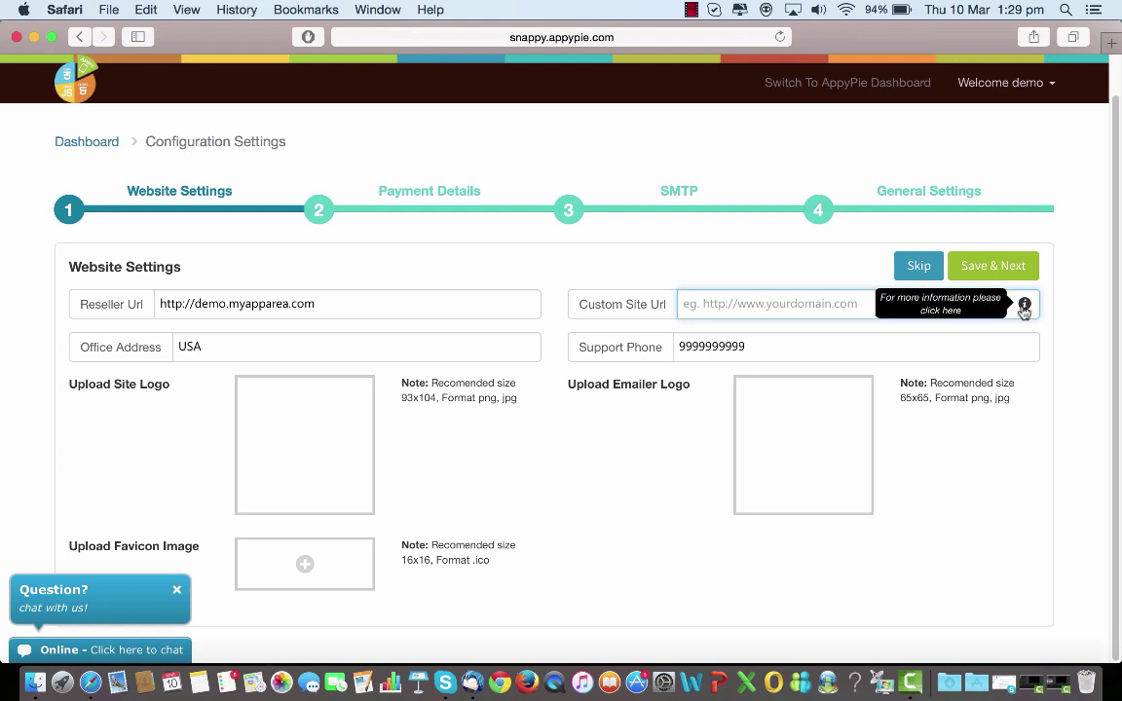
pyautogui.click(1024, 306)
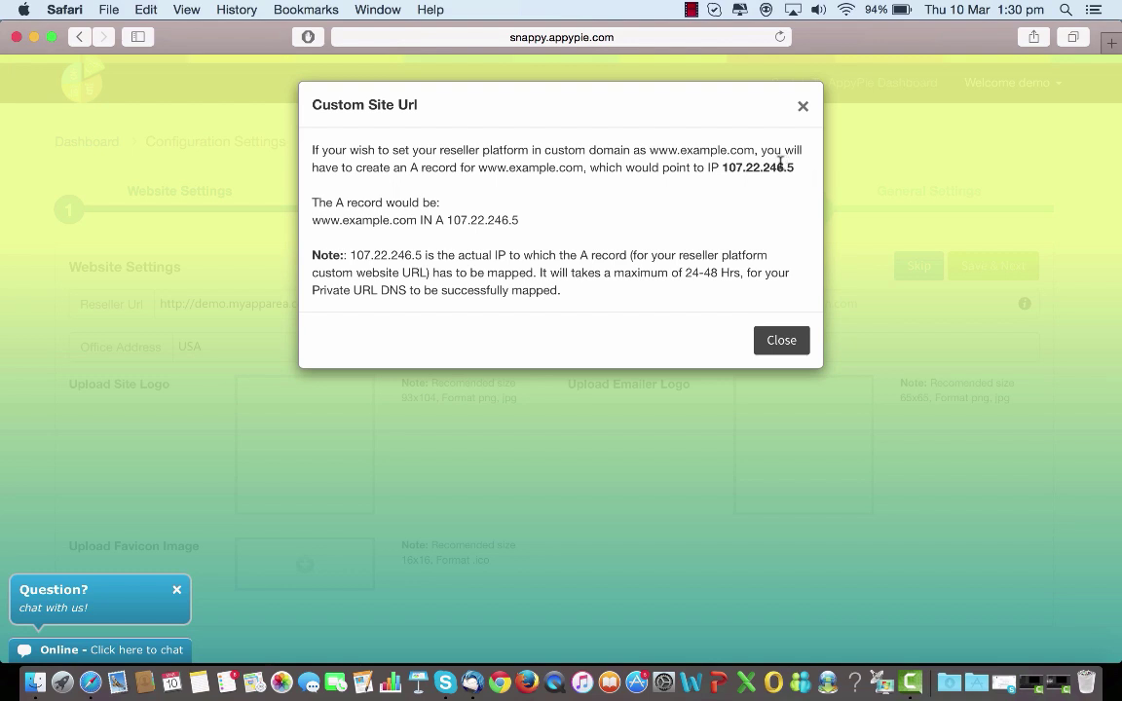
pyautogui.click(778, 345)
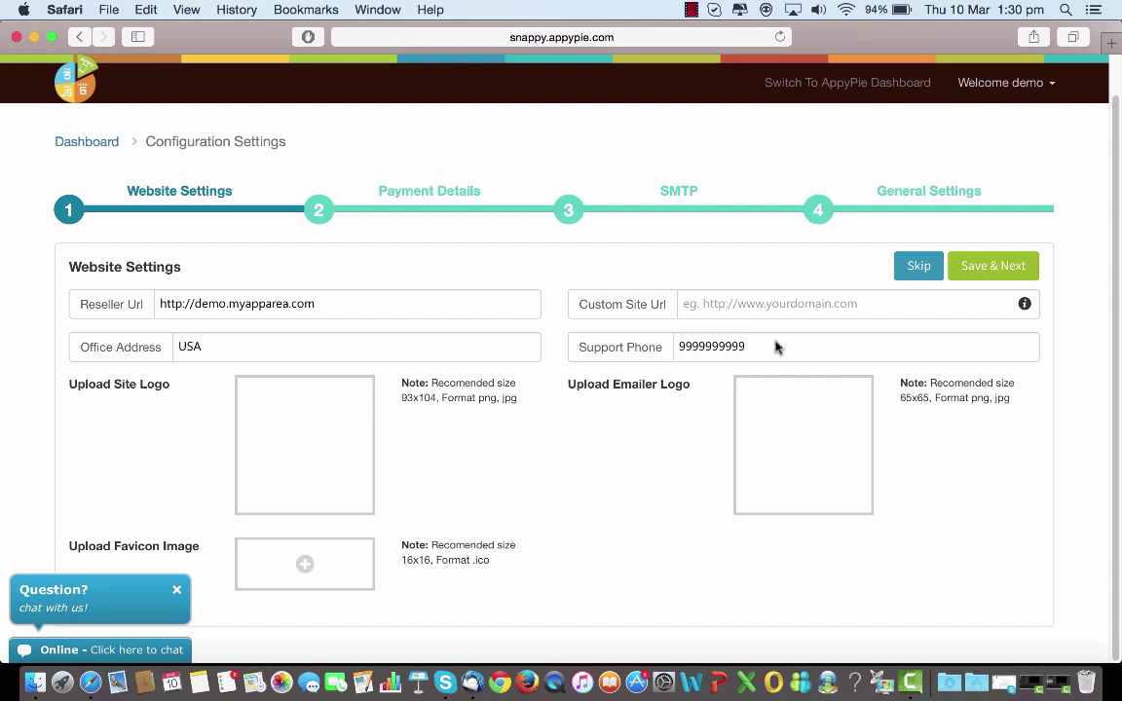
pyautogui.click(1025, 304)
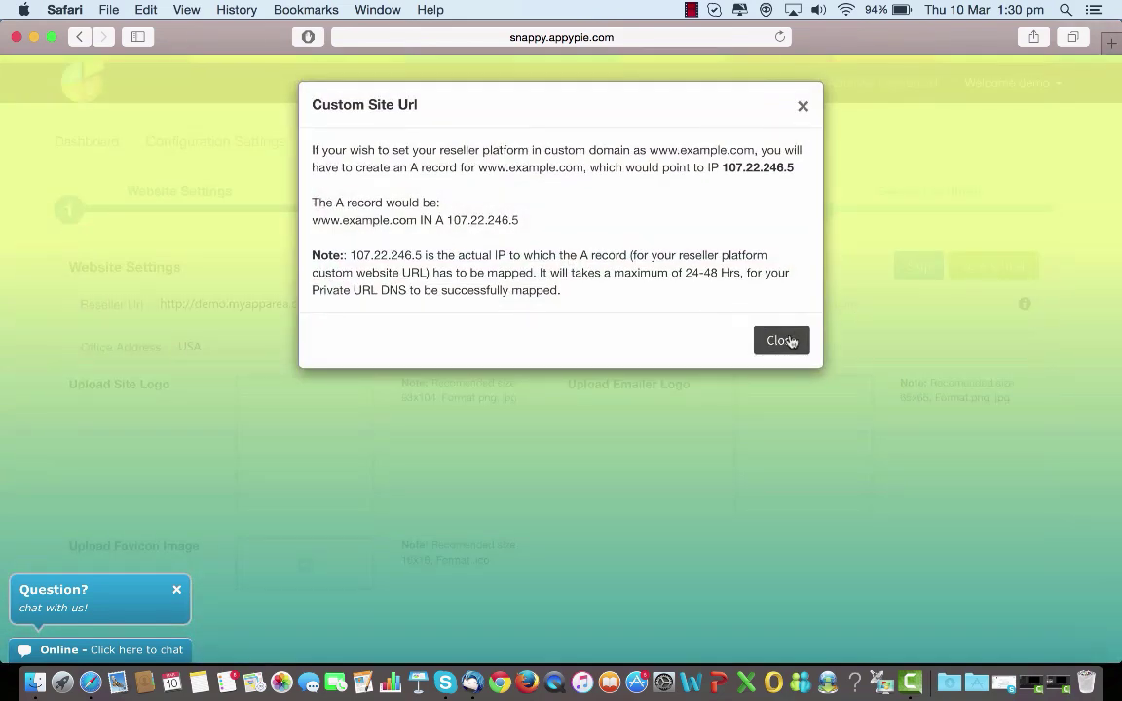
pyautogui.click(776, 334)
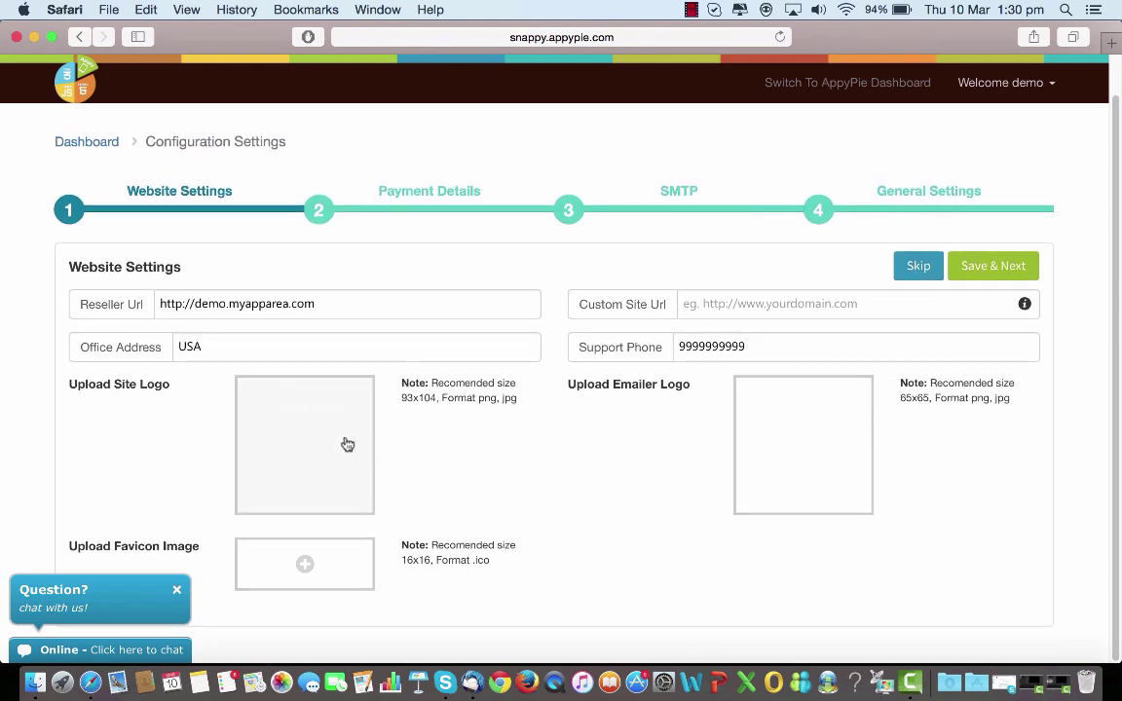
pyautogui.moveTo(321, 446)
pyautogui.moveTo(790, 448)
pyautogui.click(437, 194)
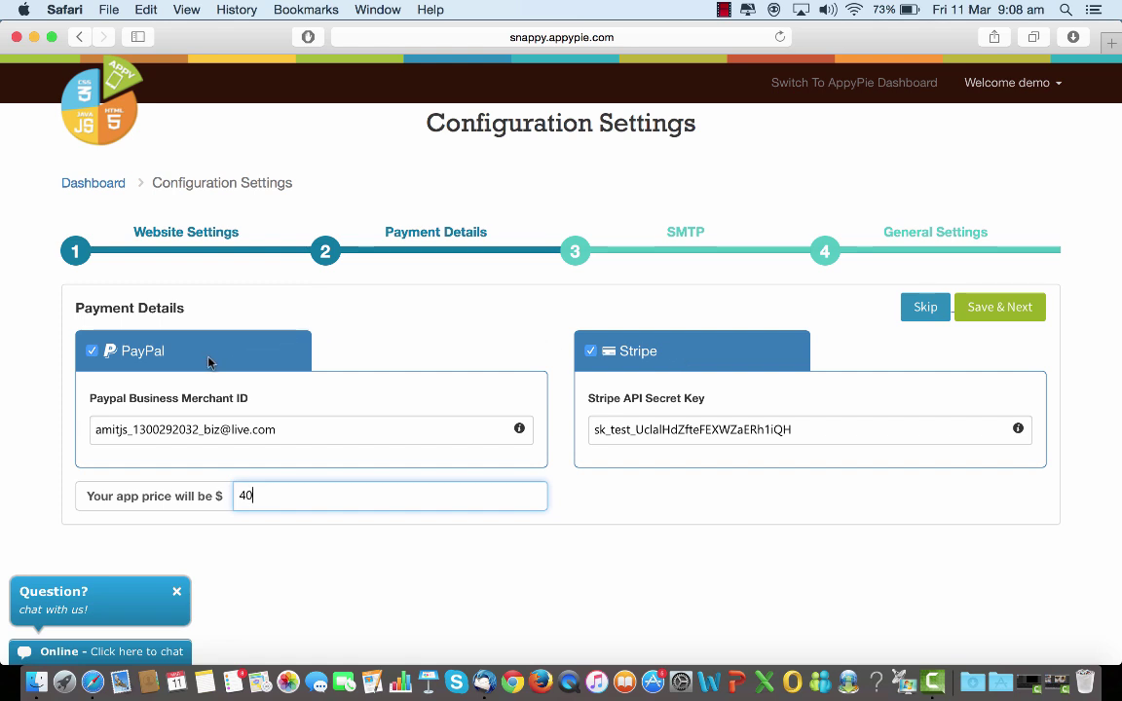
pyautogui.click(591, 352)
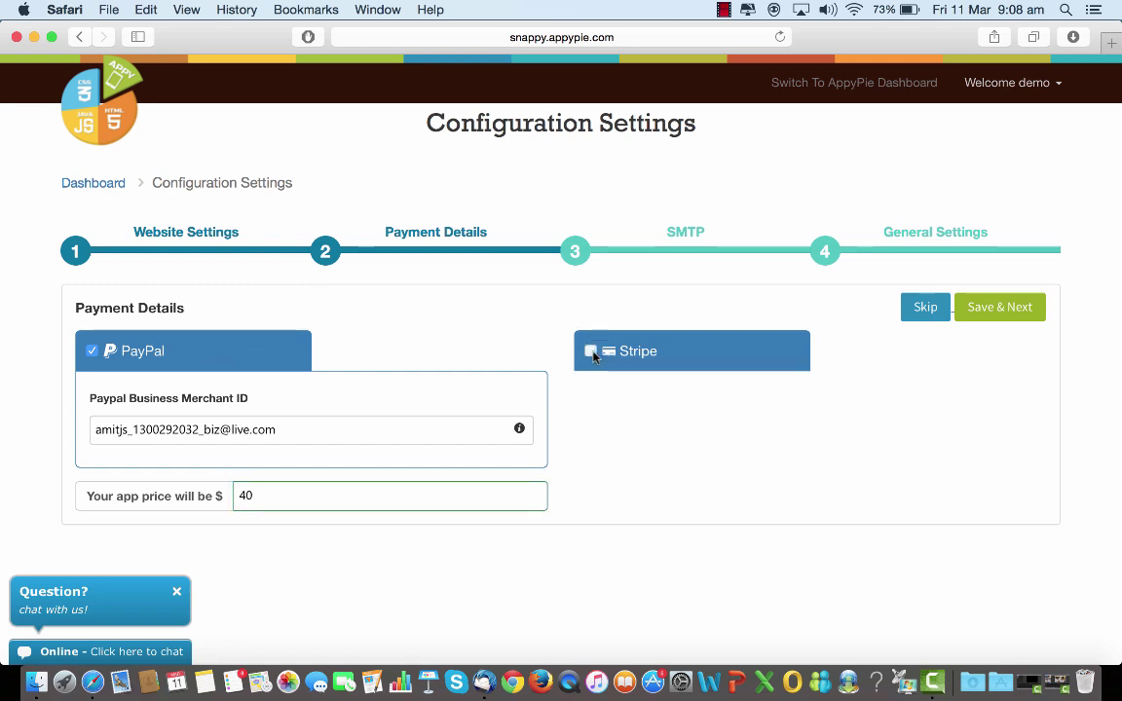
pyautogui.click(93, 352)
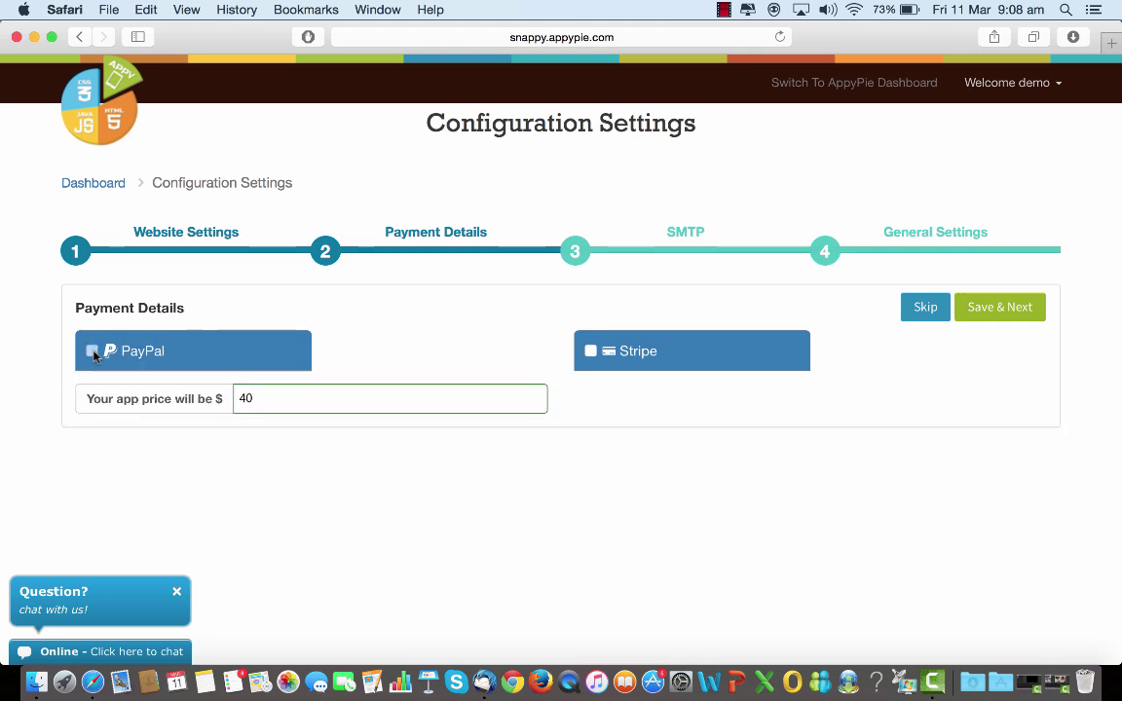
pyautogui.click(92, 352)
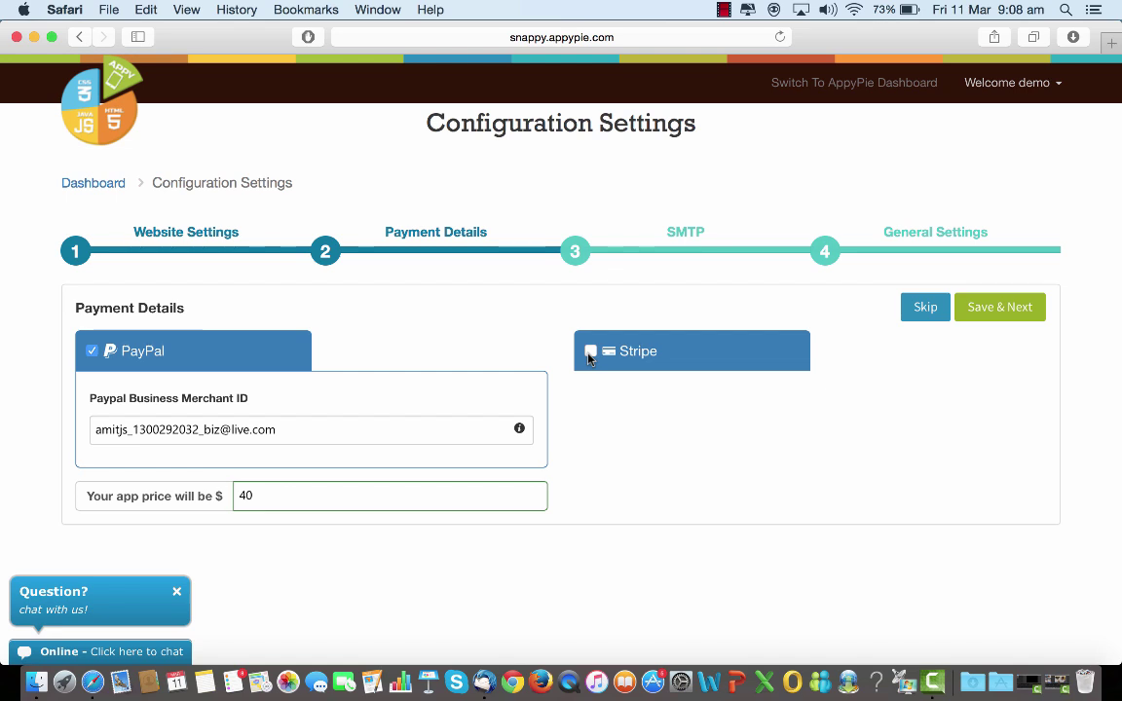
pyautogui.click(590, 352)
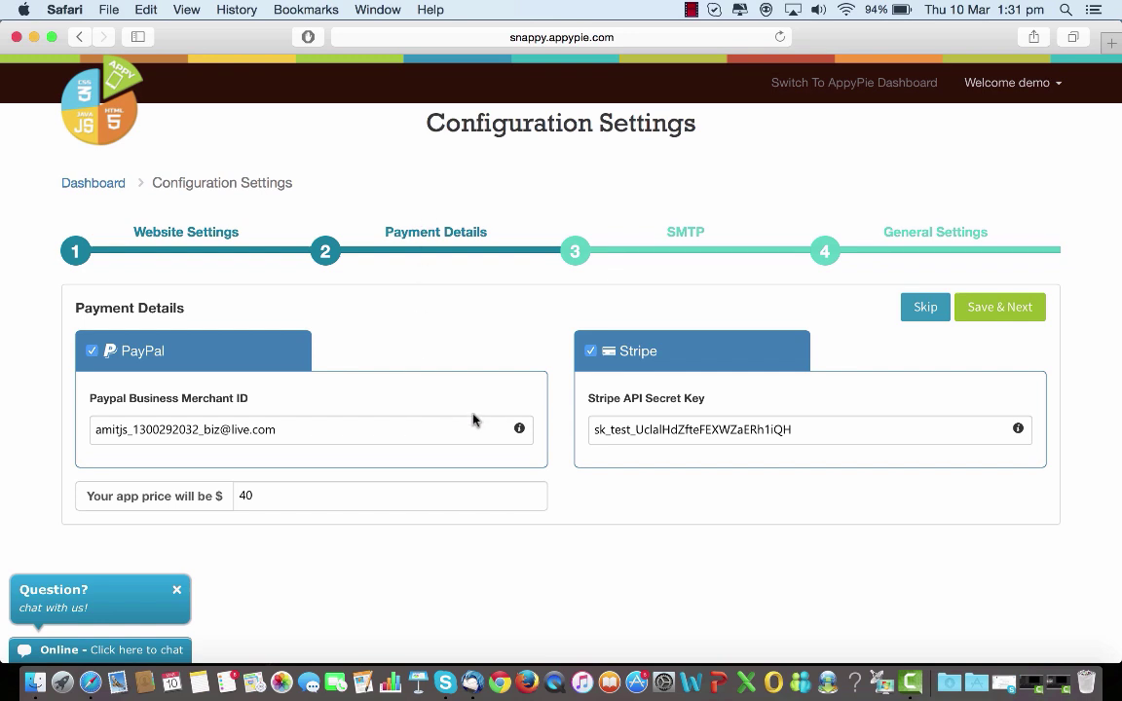
pyautogui.click(520, 432)
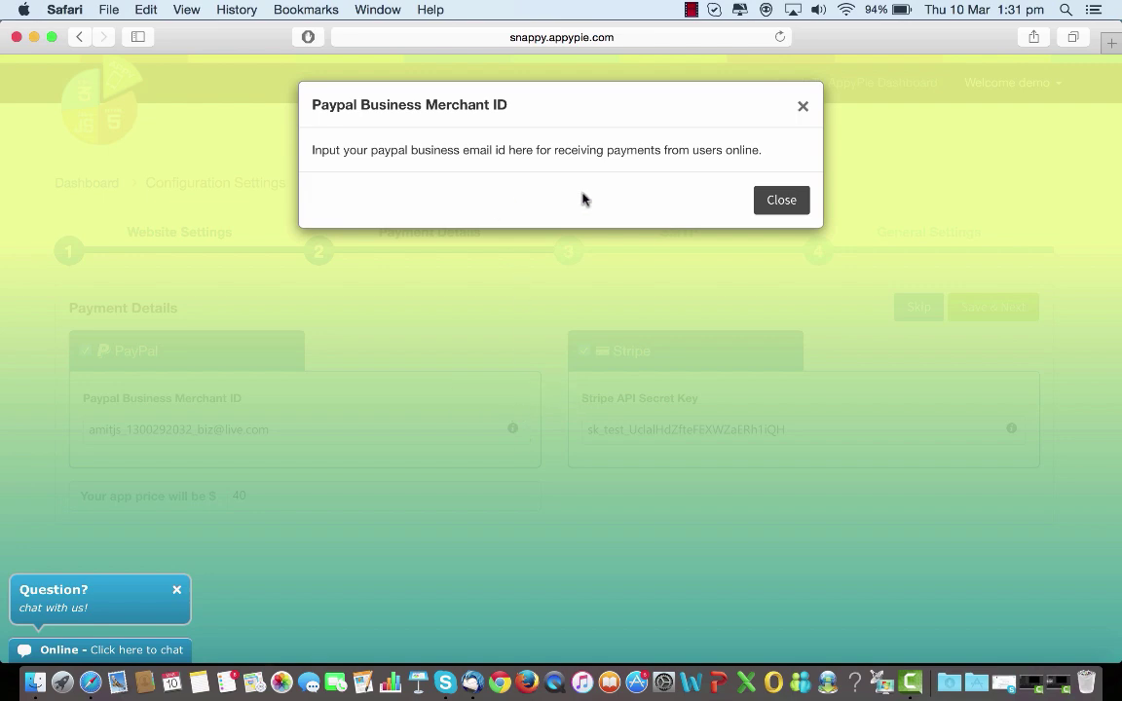
pyautogui.click(767, 206)
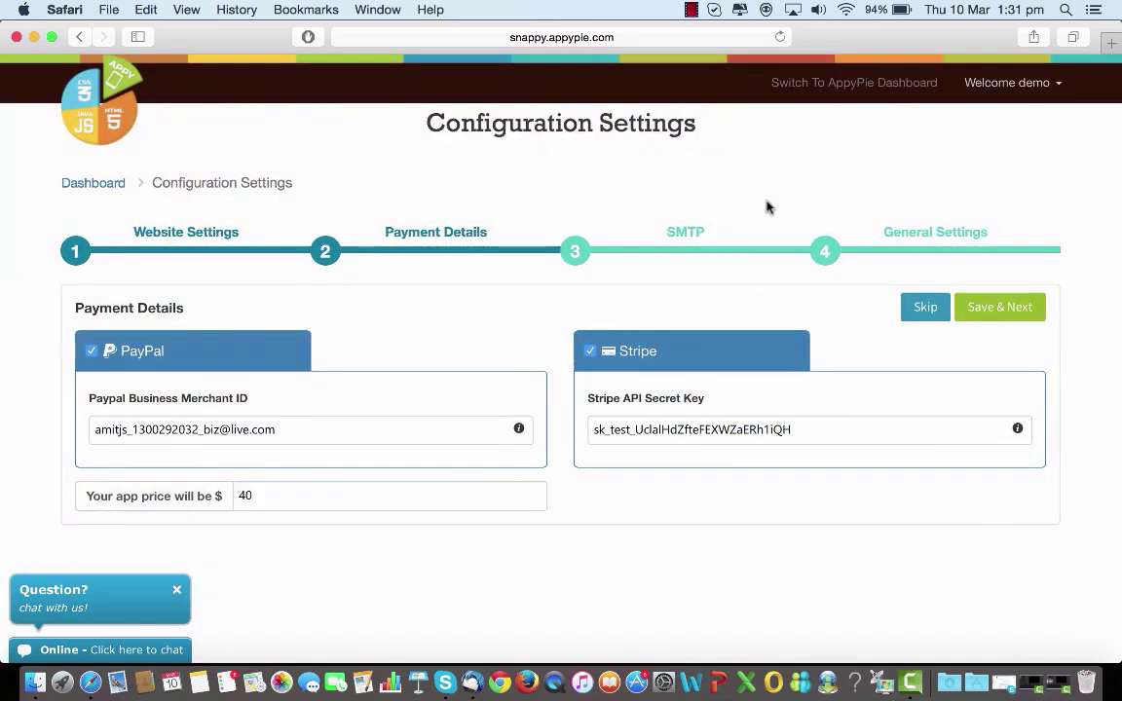
pyautogui.click(1016, 429)
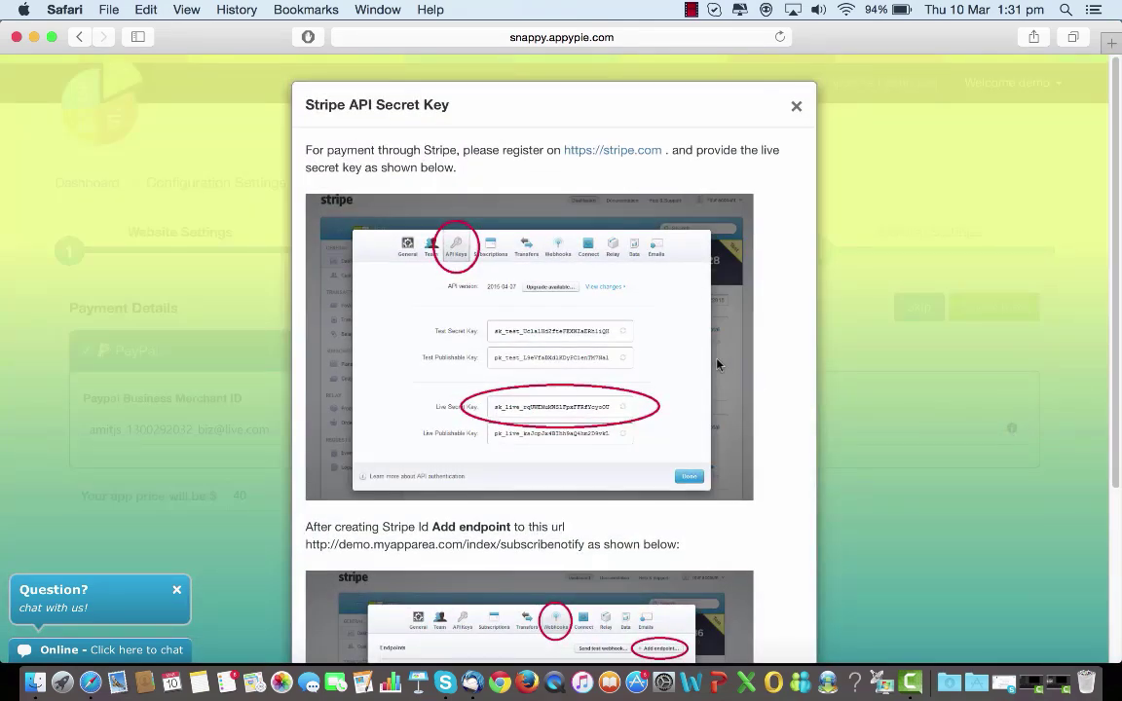
pyautogui.scroll(-3, 706, 355)
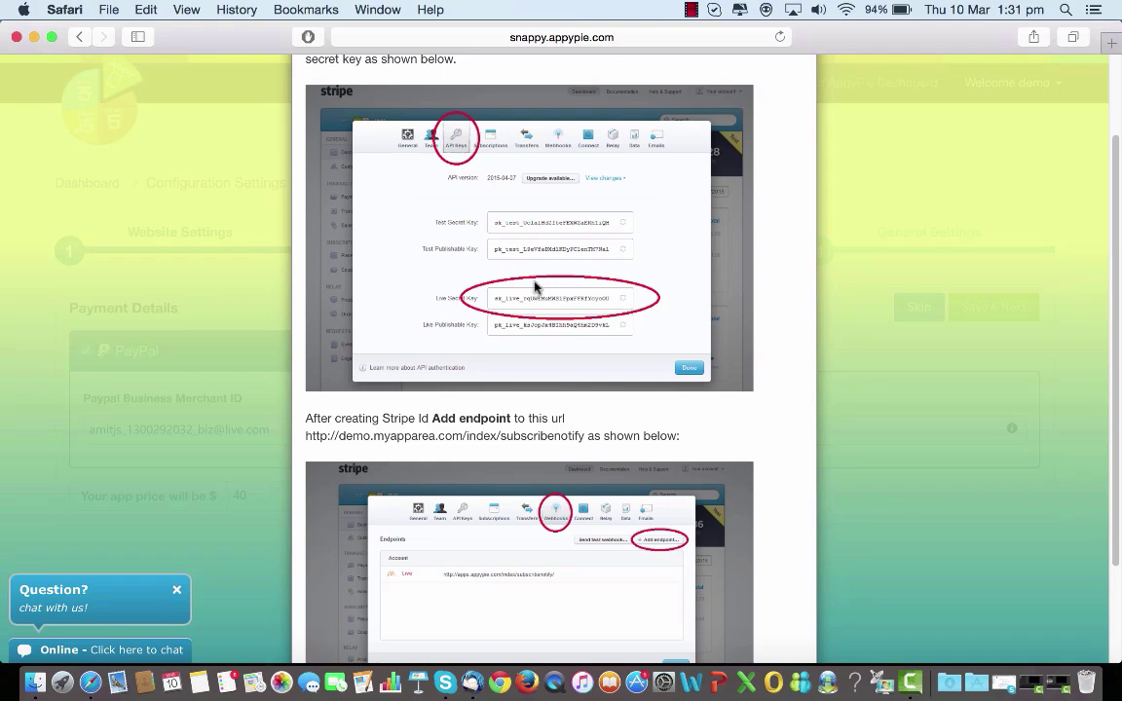
pyautogui.scroll(-2, 596, 358)
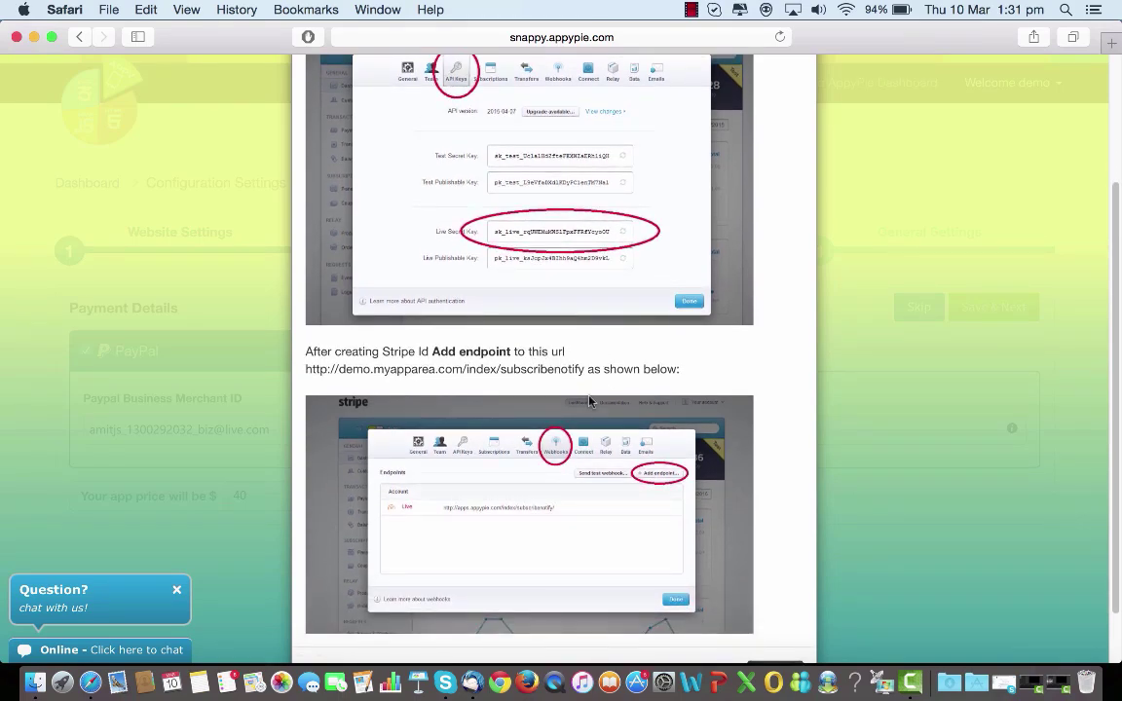
pyautogui.scroll(-2, 585, 424)
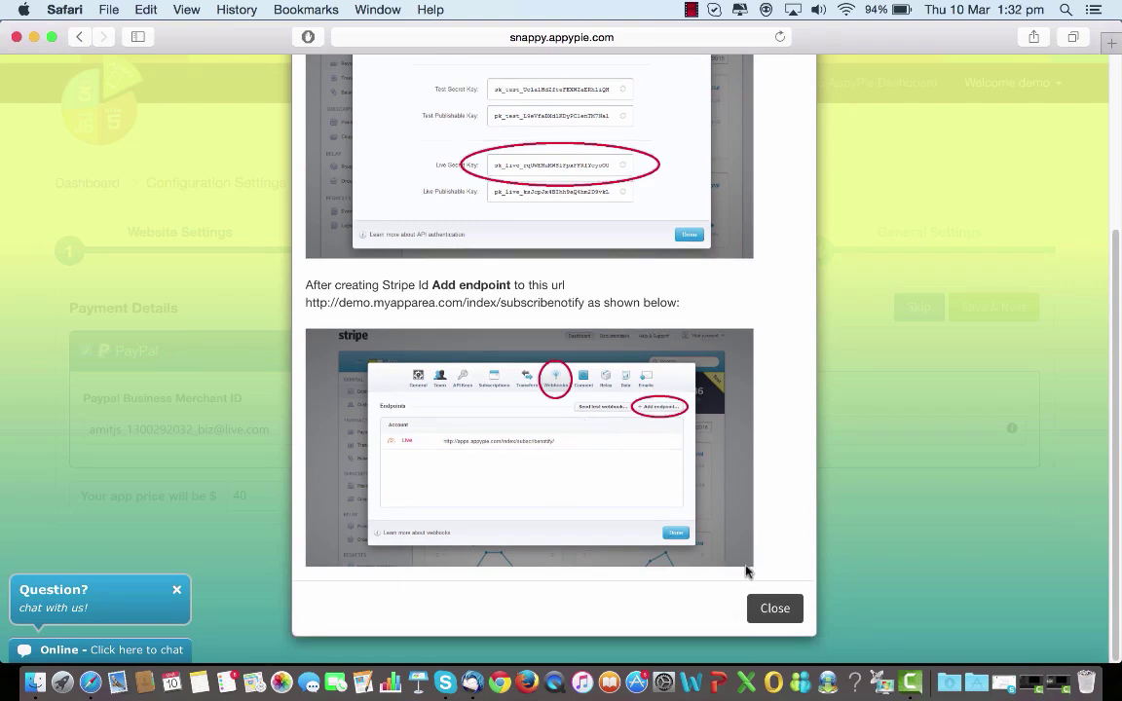
pyautogui.click(764, 611)
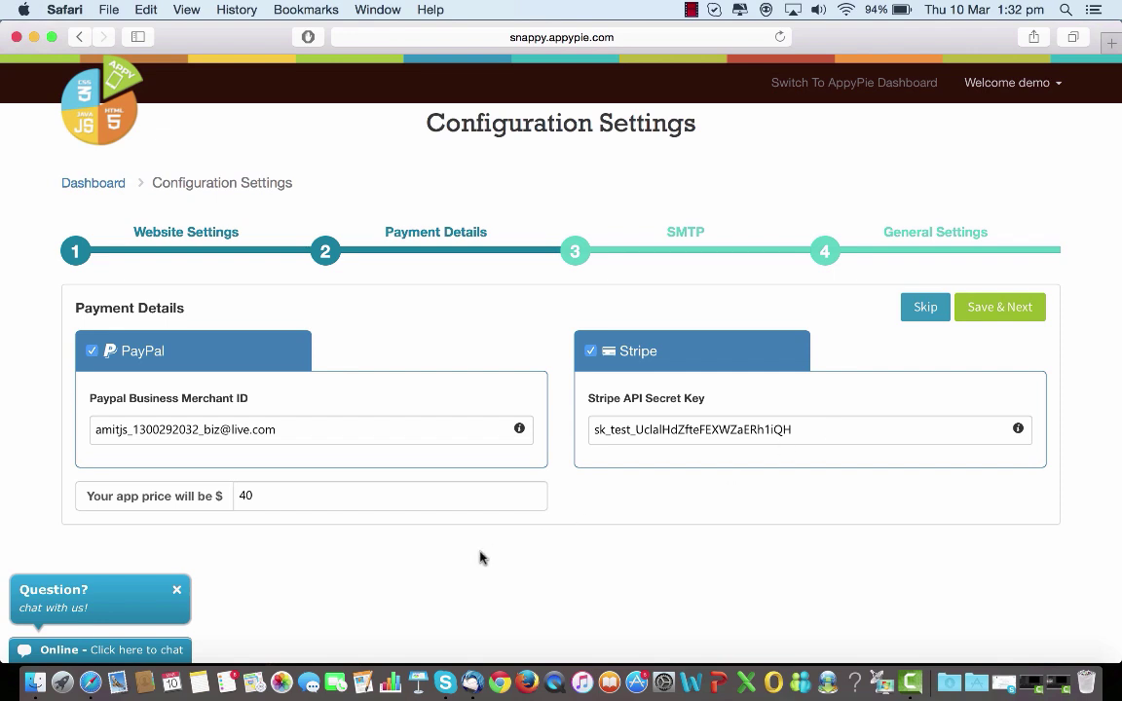
# Change the app price from $40 to $15 and save the payment details.
pyautogui.click(262, 497)
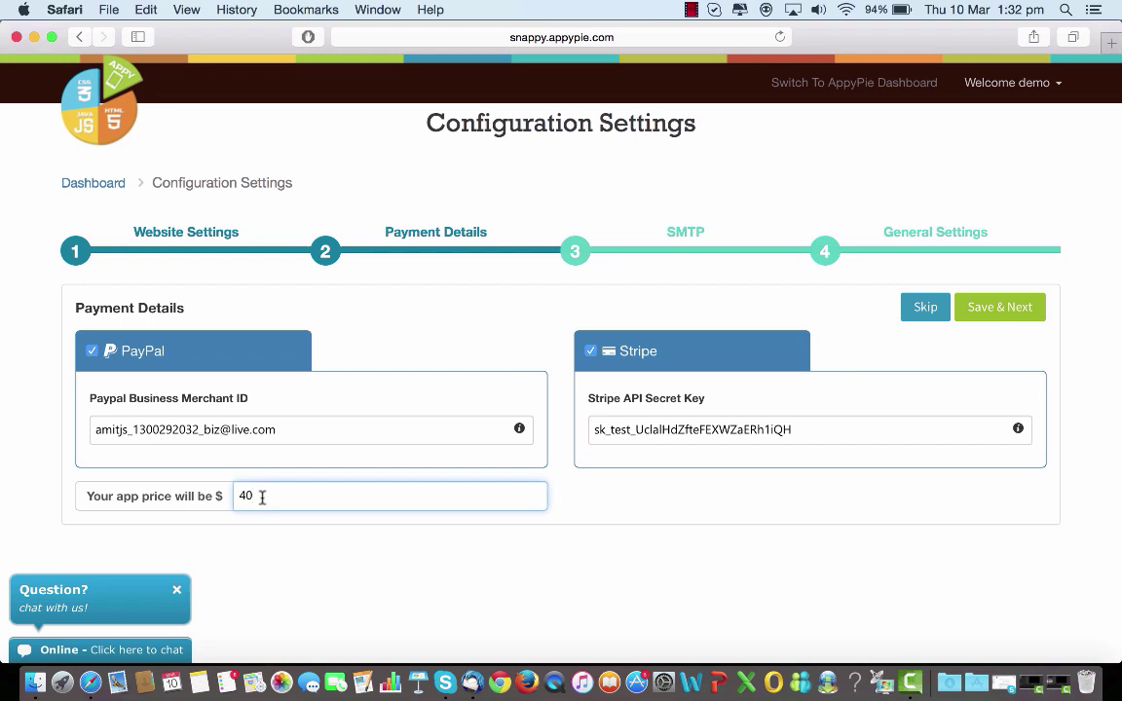
pyautogui.press('BackSpace')
pyautogui.press('BackSpace')
pyautogui.write('5')
pyautogui.press('BackSpace')
pyautogui.write('15')
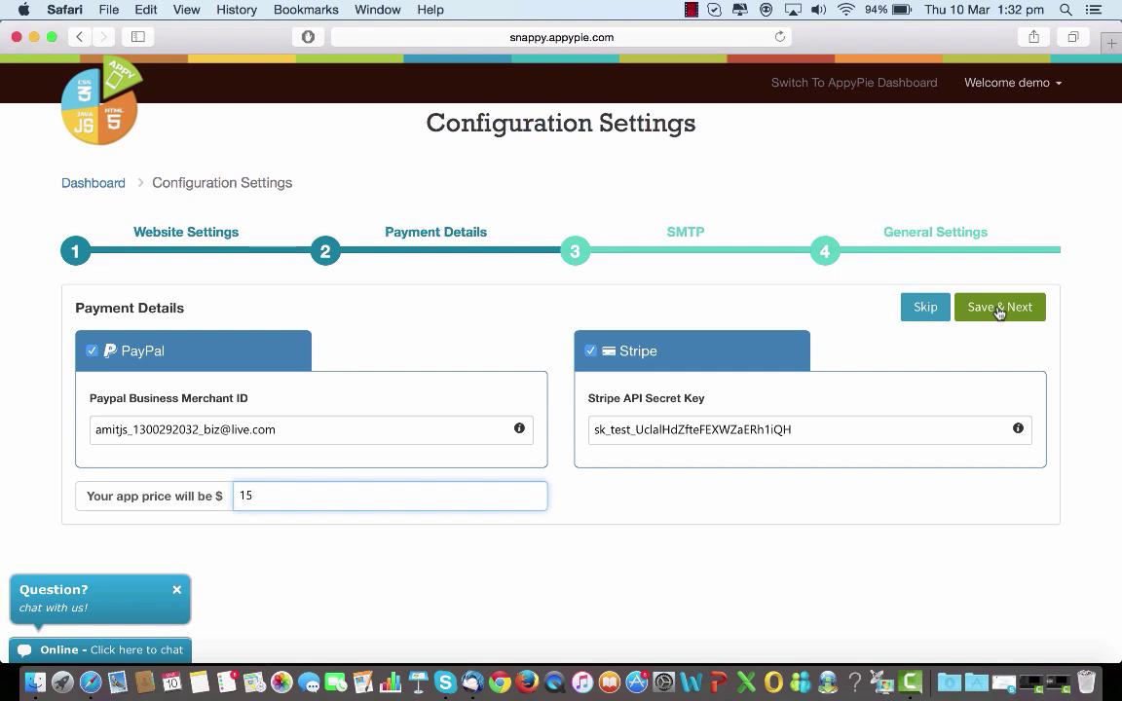
pyautogui.click(998, 312)
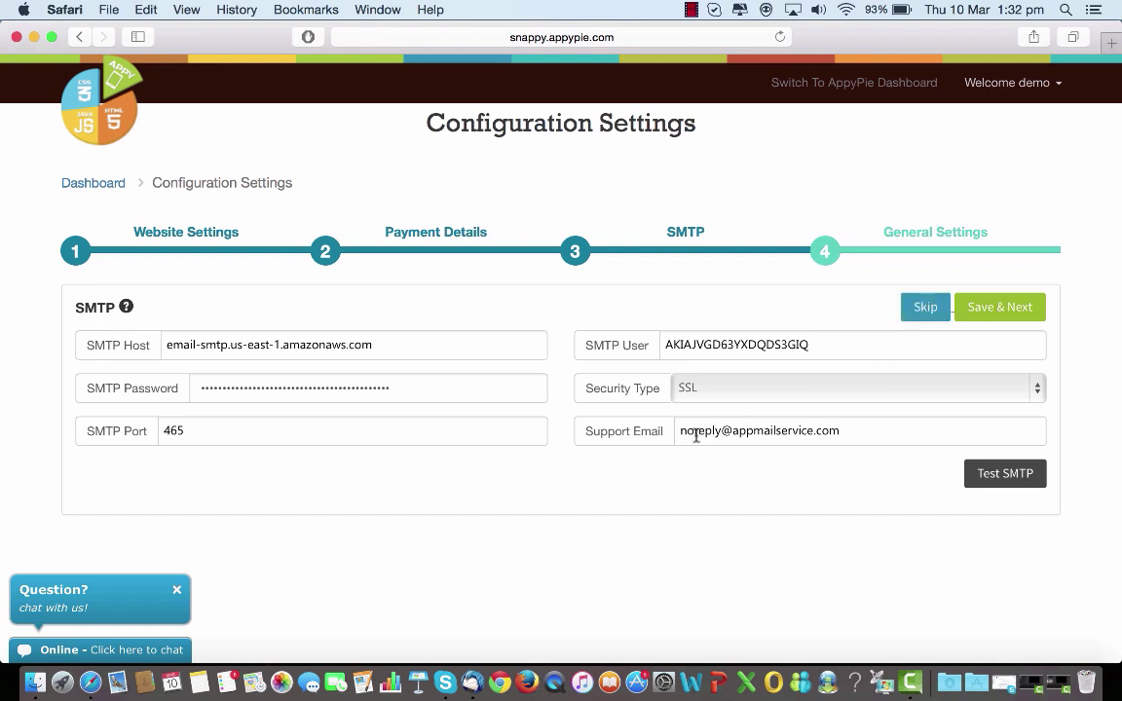
# Send a test mail using the SMTP settings, then go to the General Settings step.
pyautogui.click(765, 437)
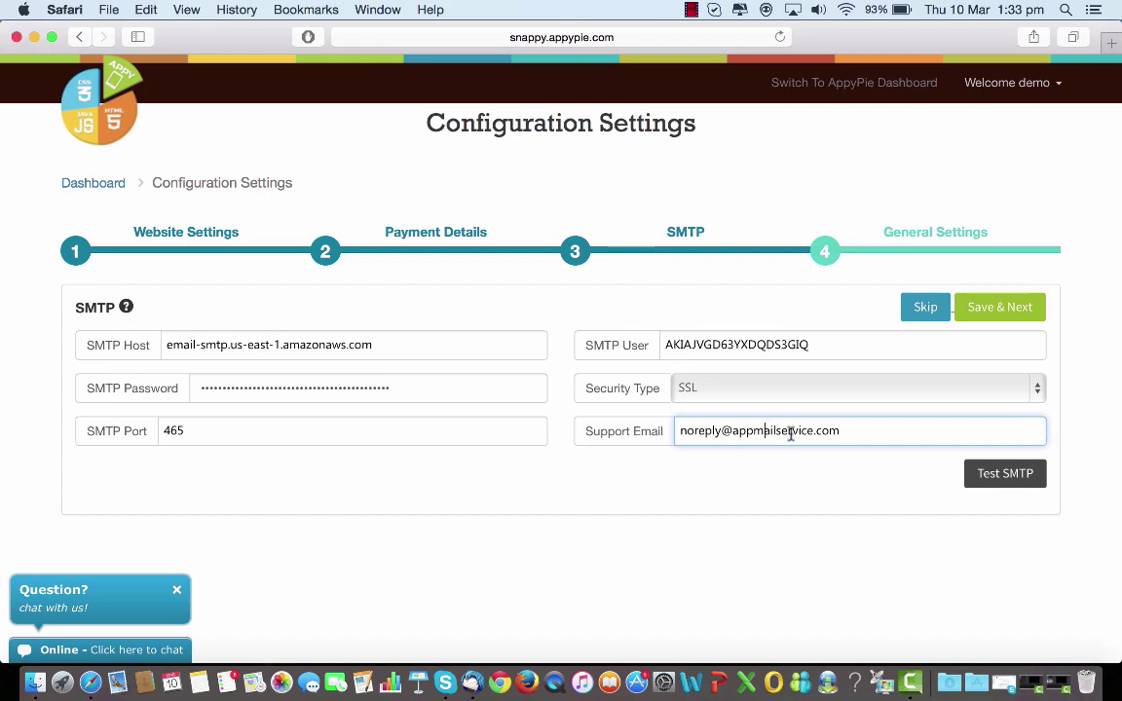
pyautogui.click(990, 484)
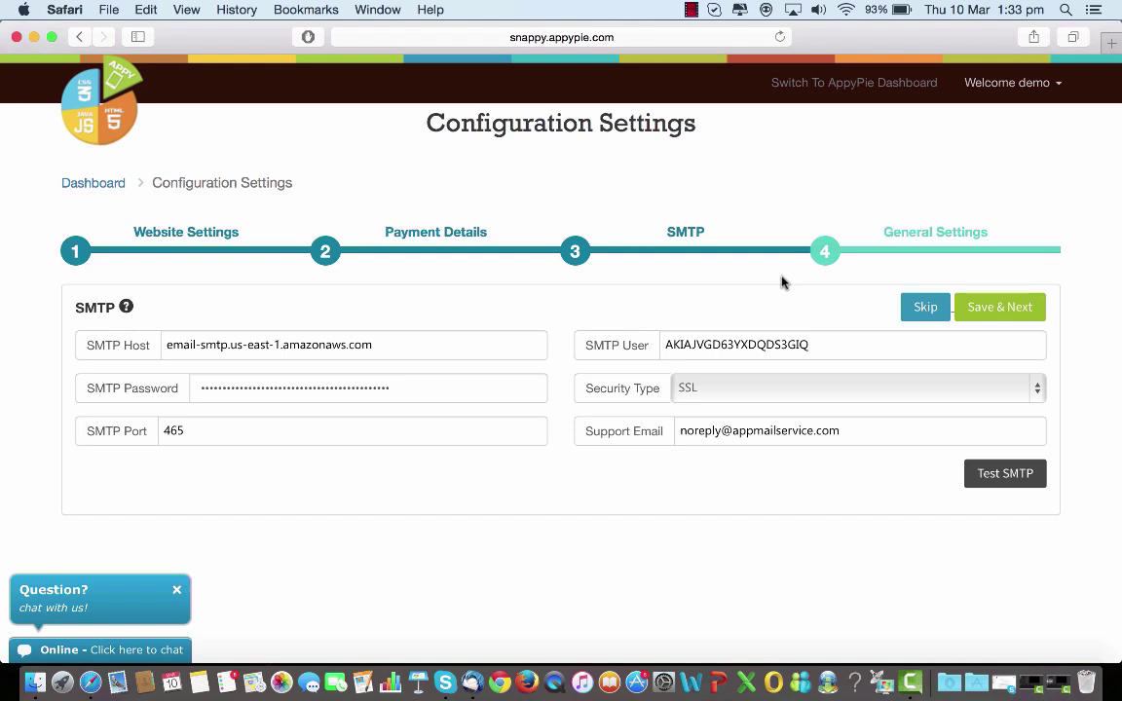
pyautogui.click(718, 432)
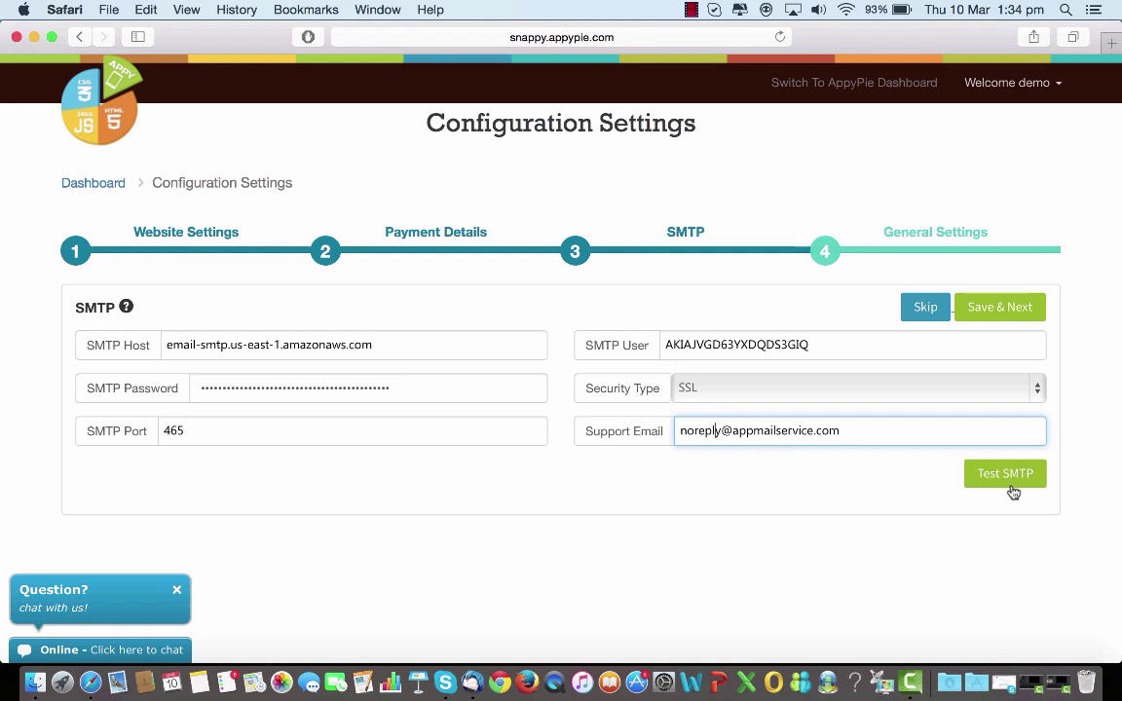
pyautogui.click(927, 243)
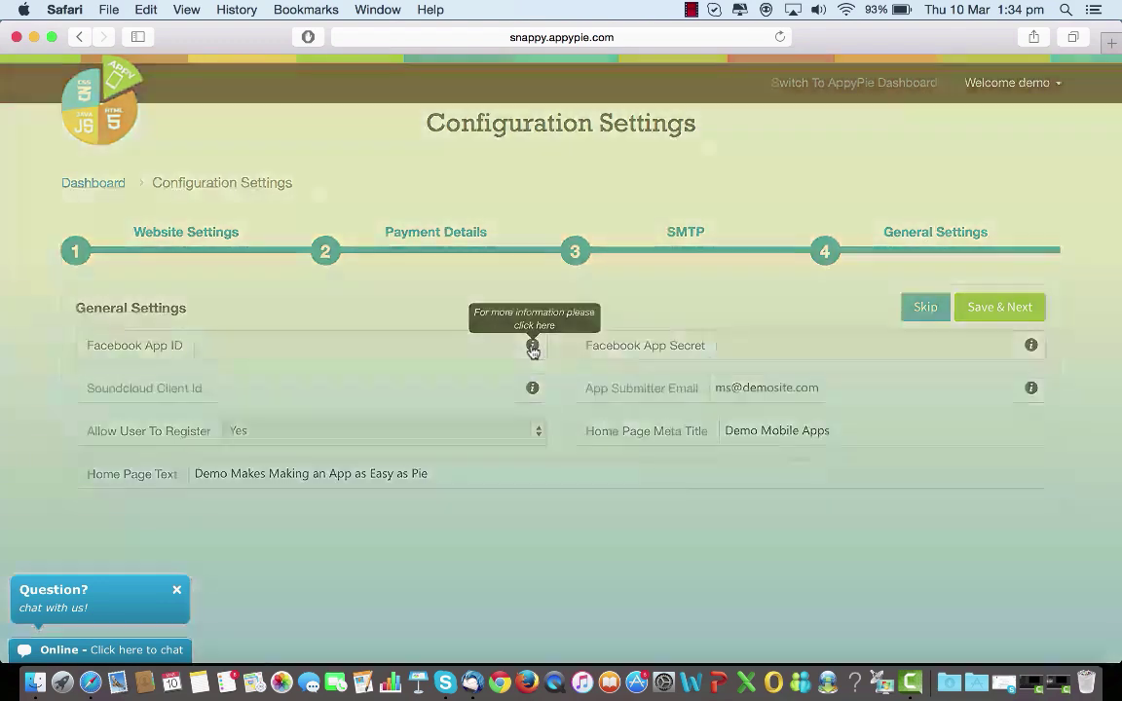
# Read the Facebook App ID and secret key help through to the end, then close it.
pyautogui.click(532, 346)
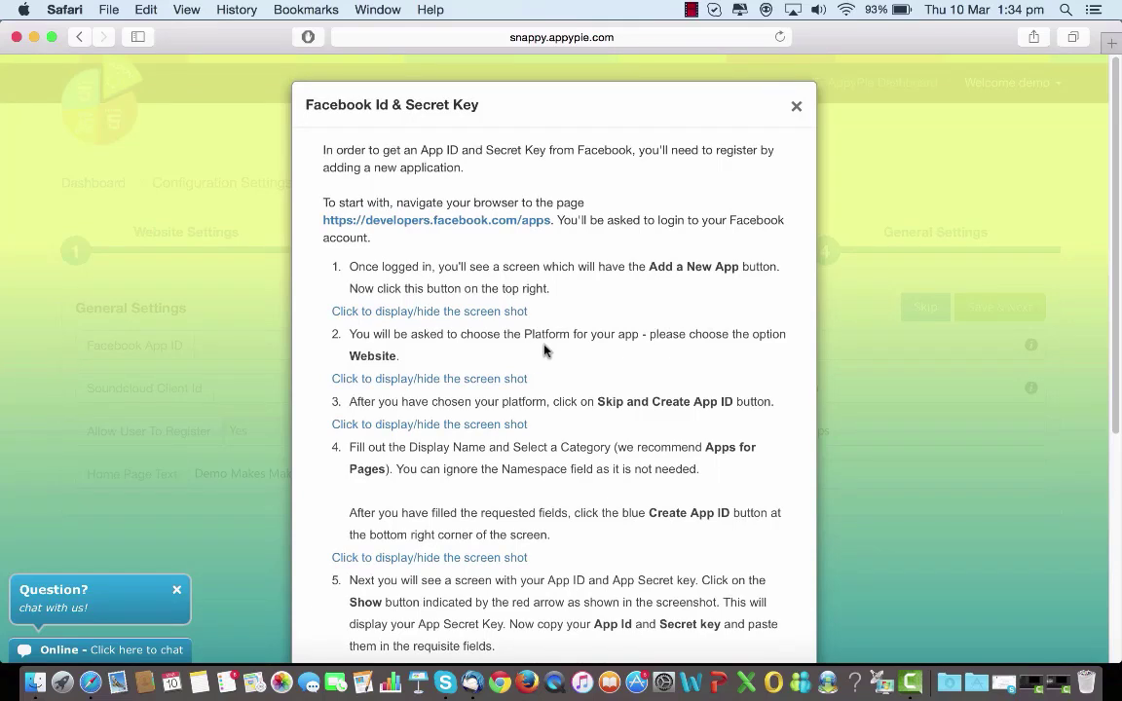
pyautogui.scroll(-2, 681, 351)
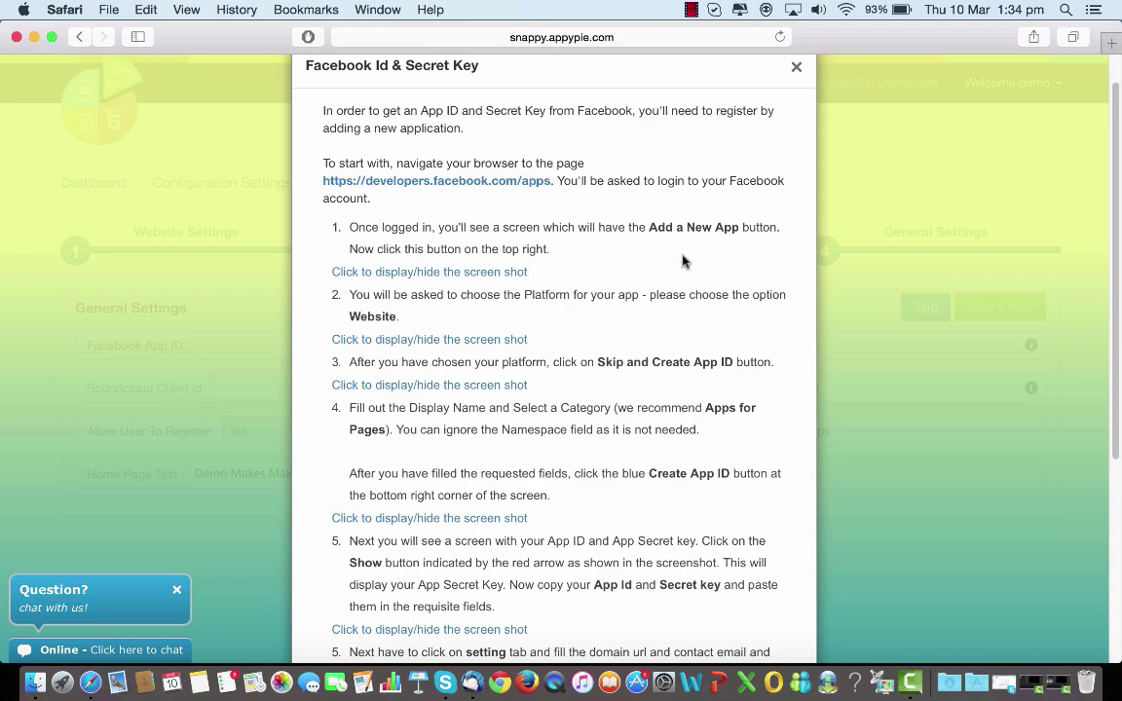
pyautogui.scroll(-1, 683, 261)
pyautogui.scroll(-1, 682, 261)
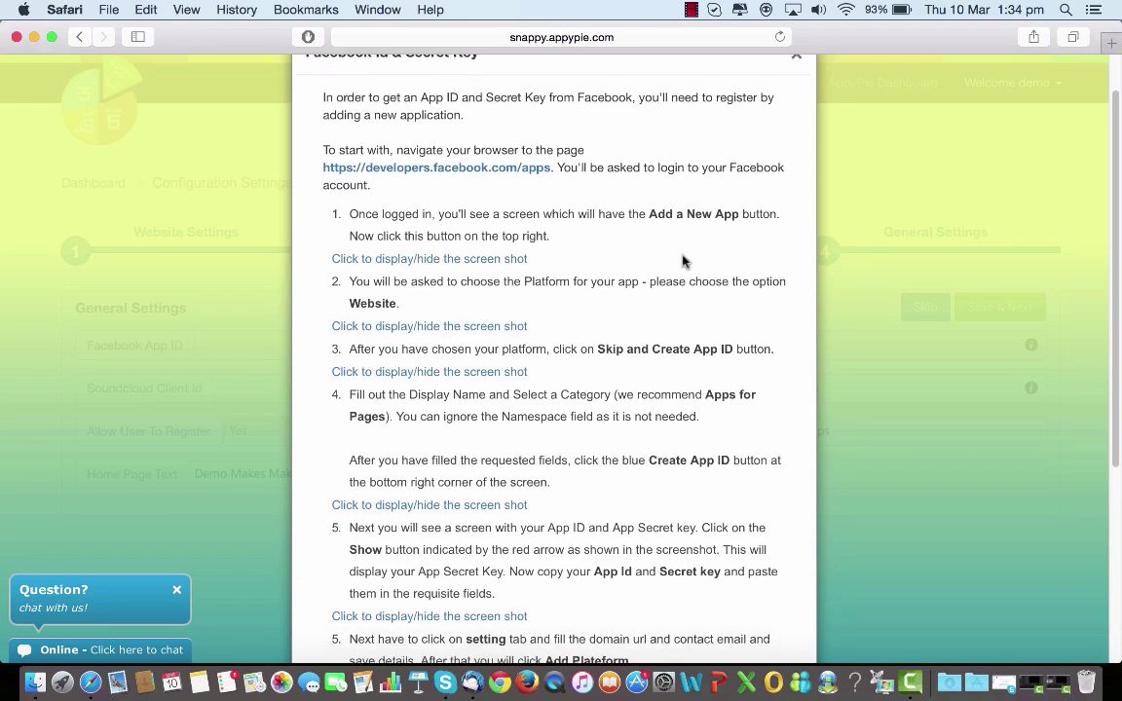
pyautogui.scroll(-5, 683, 261)
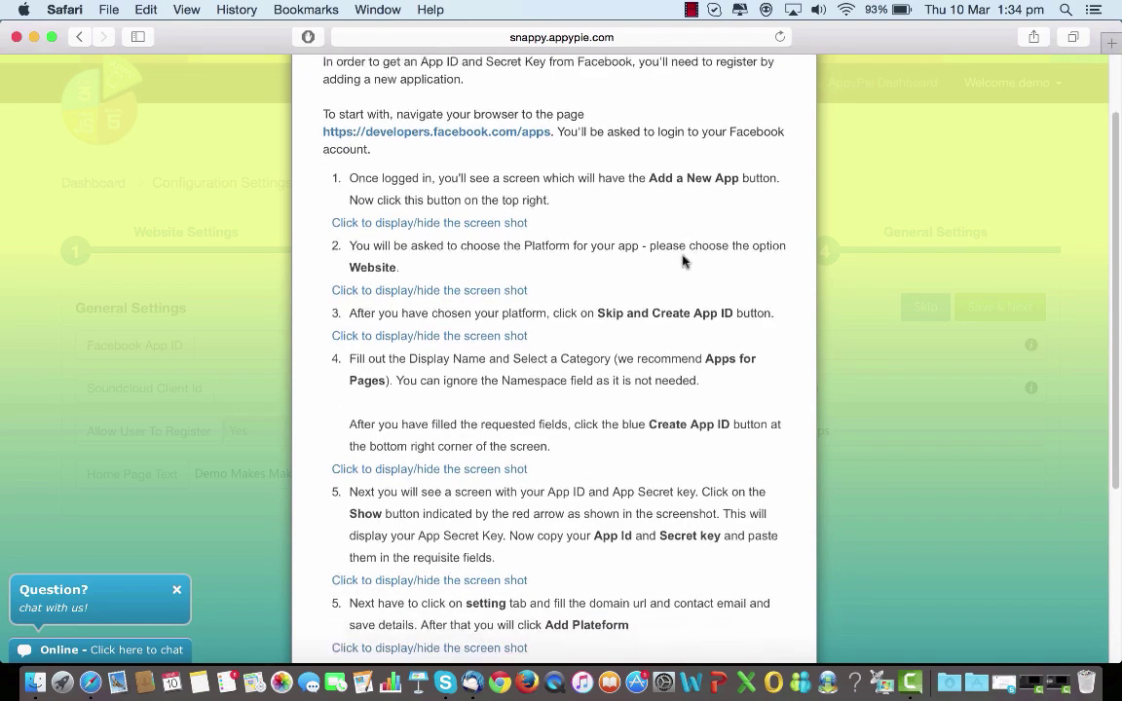
pyautogui.scroll(-1, 682, 261)
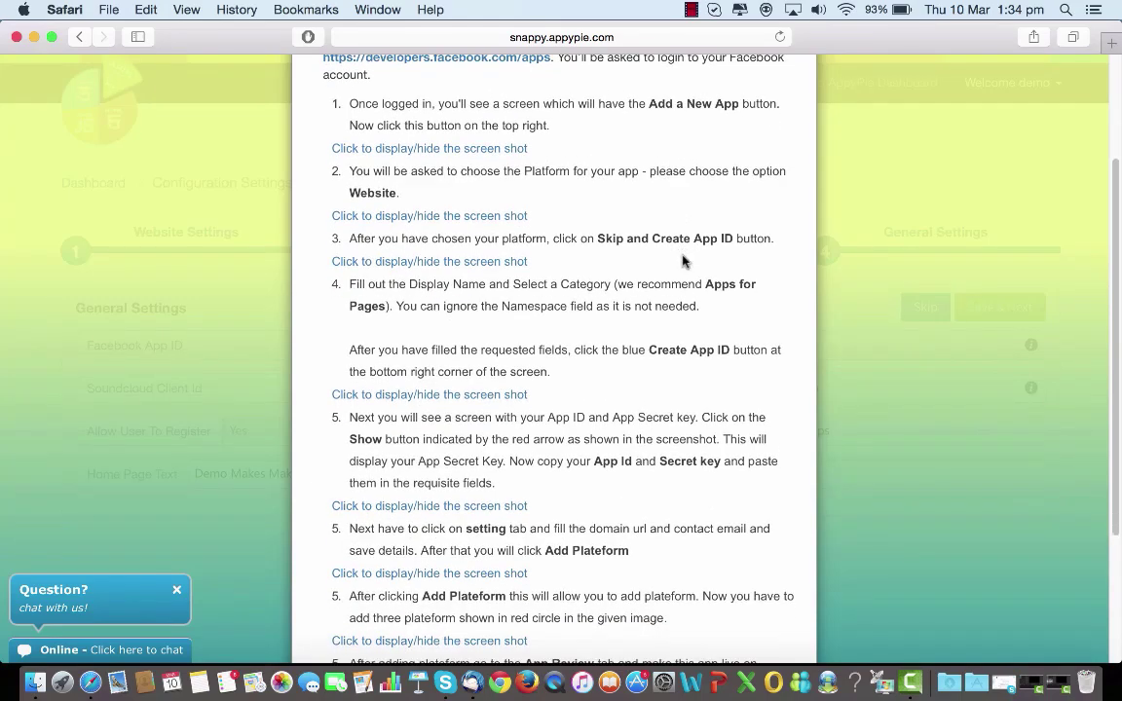
pyautogui.scroll(-5, 683, 261)
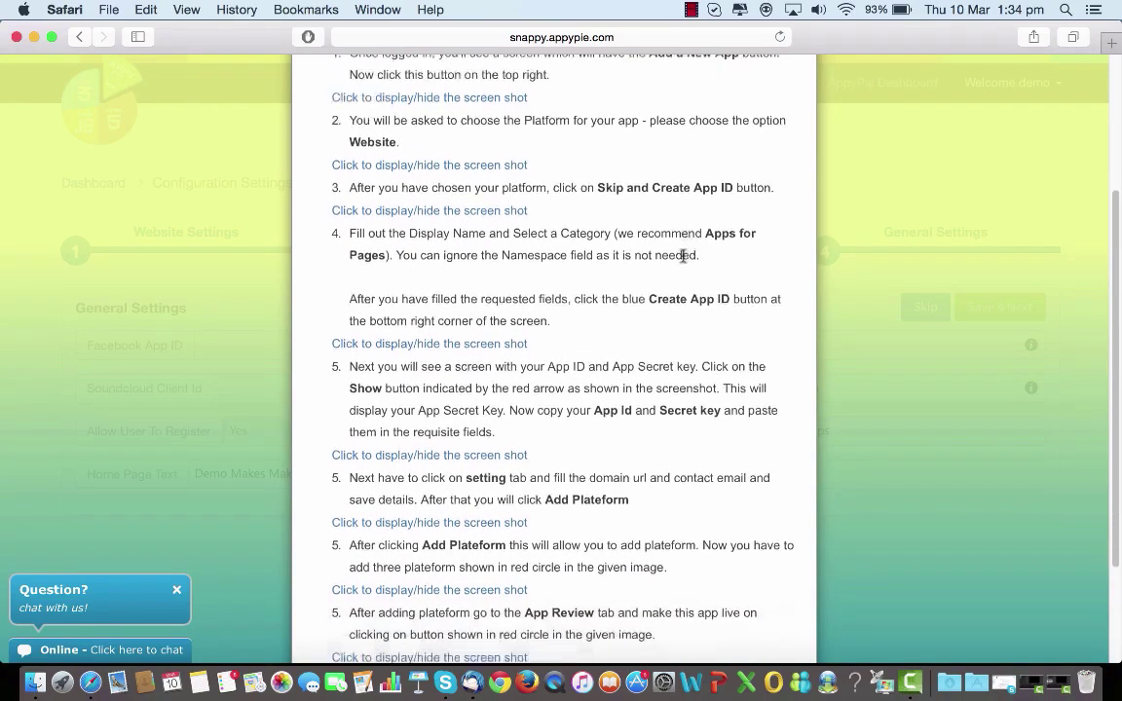
pyautogui.scroll(-5, 682, 256)
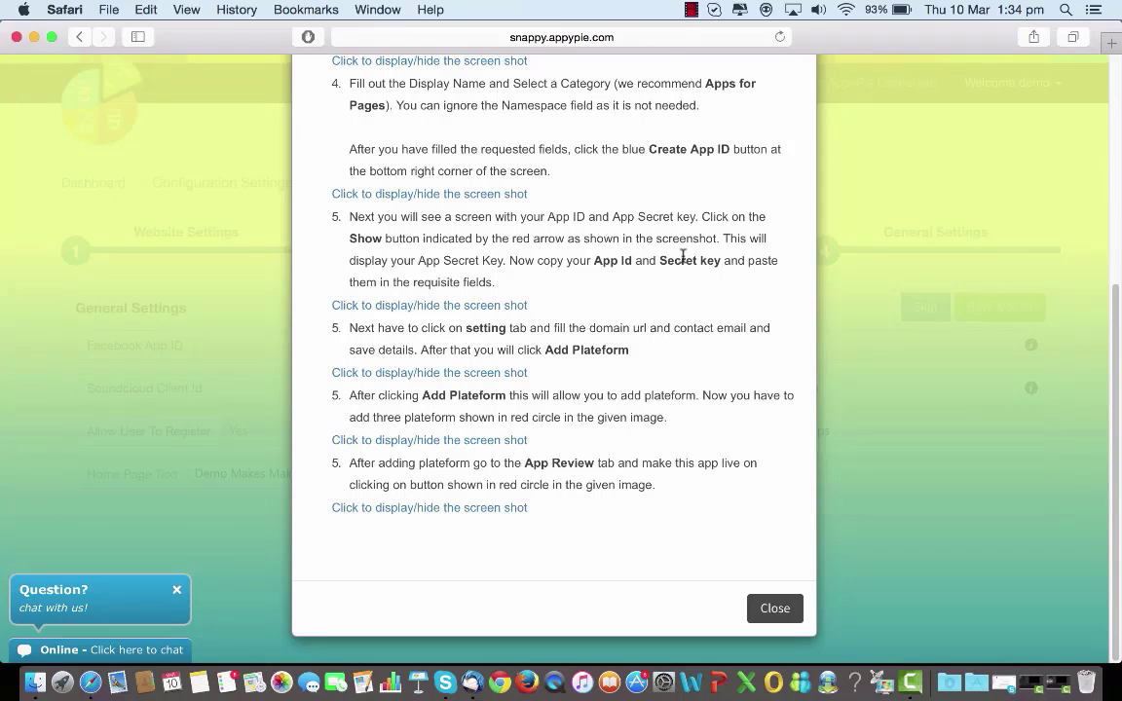
pyautogui.click(775, 606)
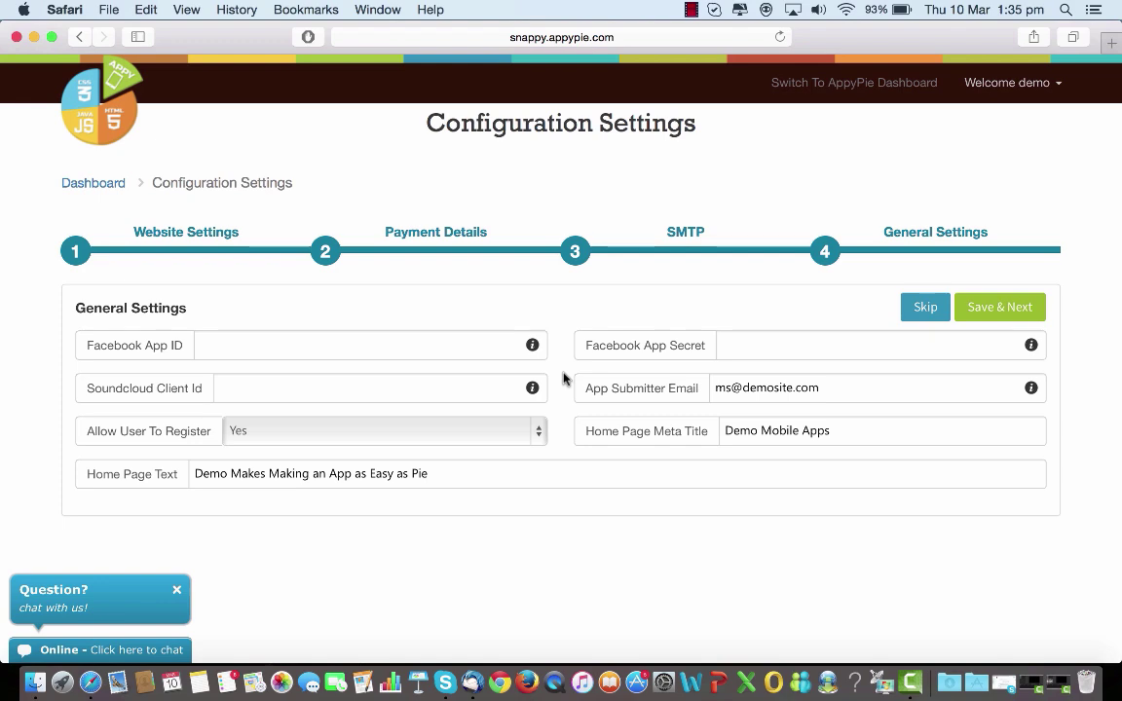
# Open the Soundcloud Client Id help and close it again.
pyautogui.click(532, 389)
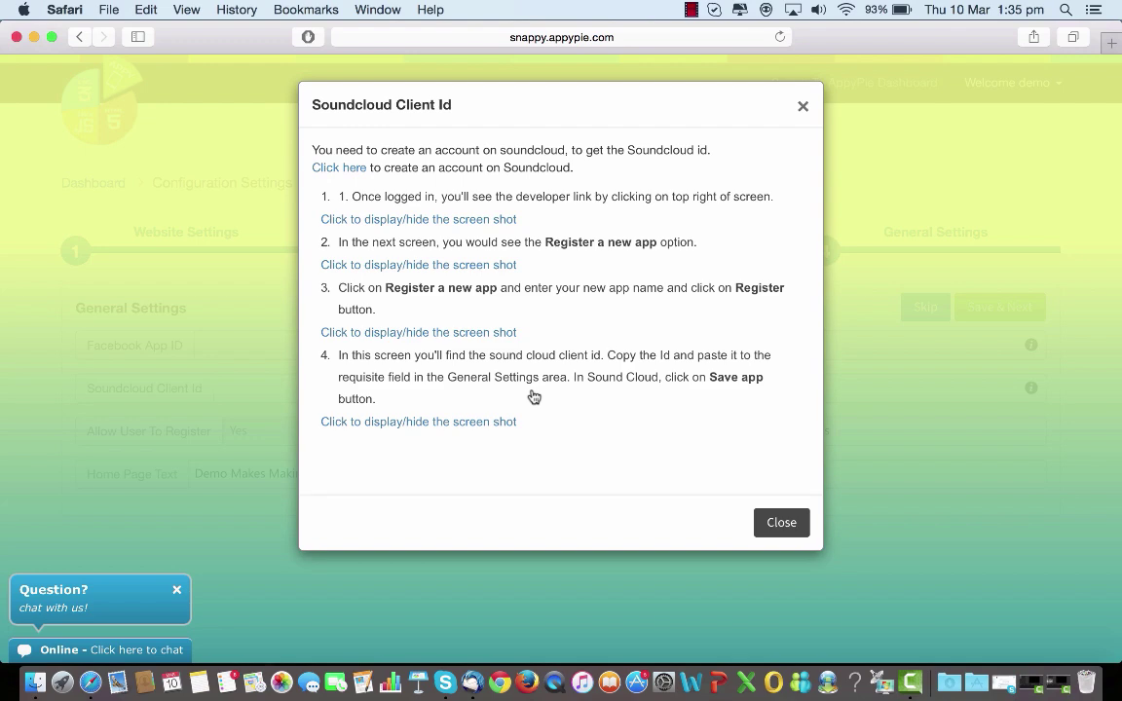
pyautogui.click(781, 522)
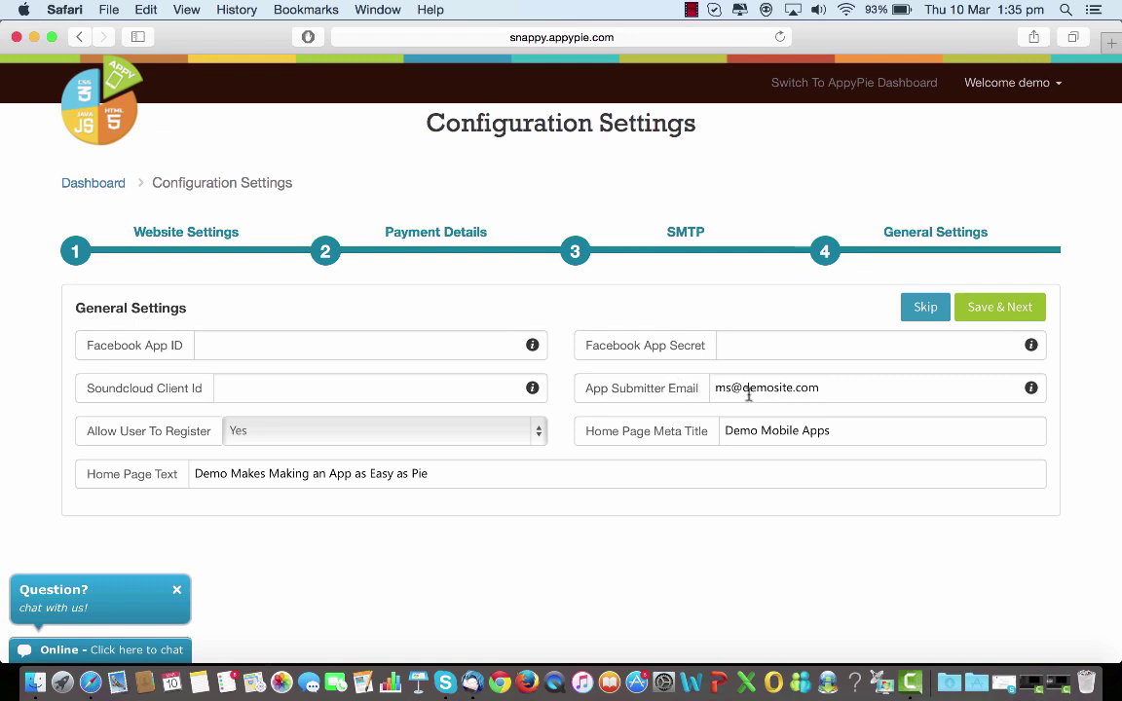
pyautogui.moveTo(1031, 387)
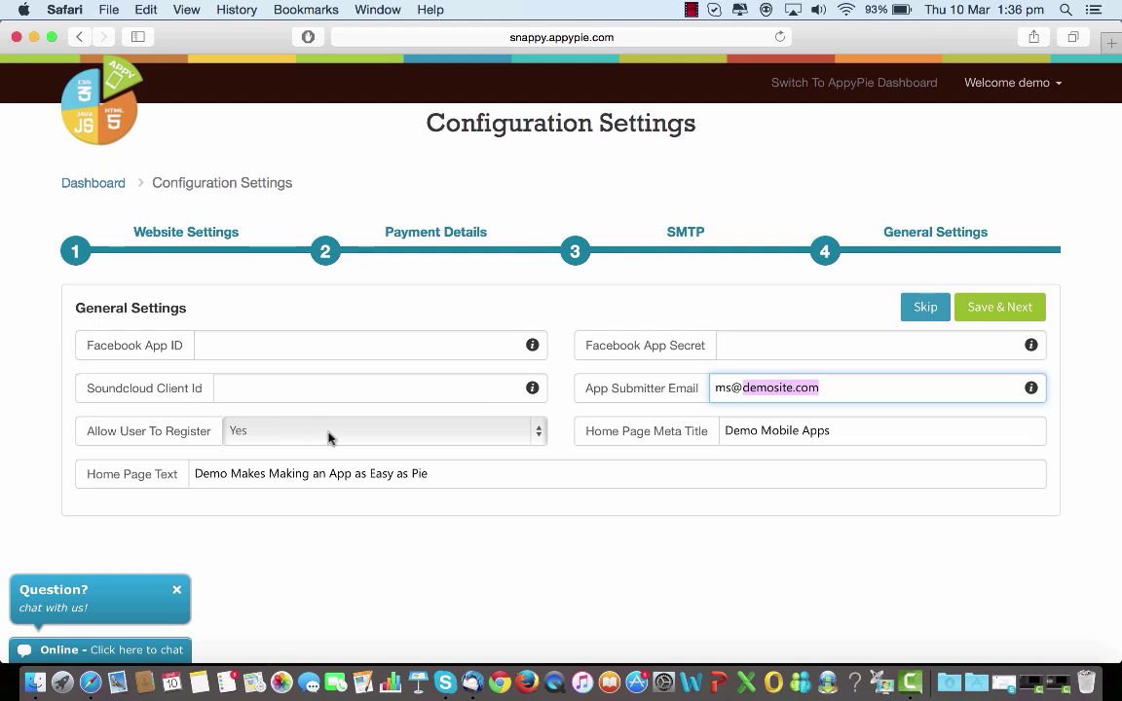
pyautogui.click(535, 436)
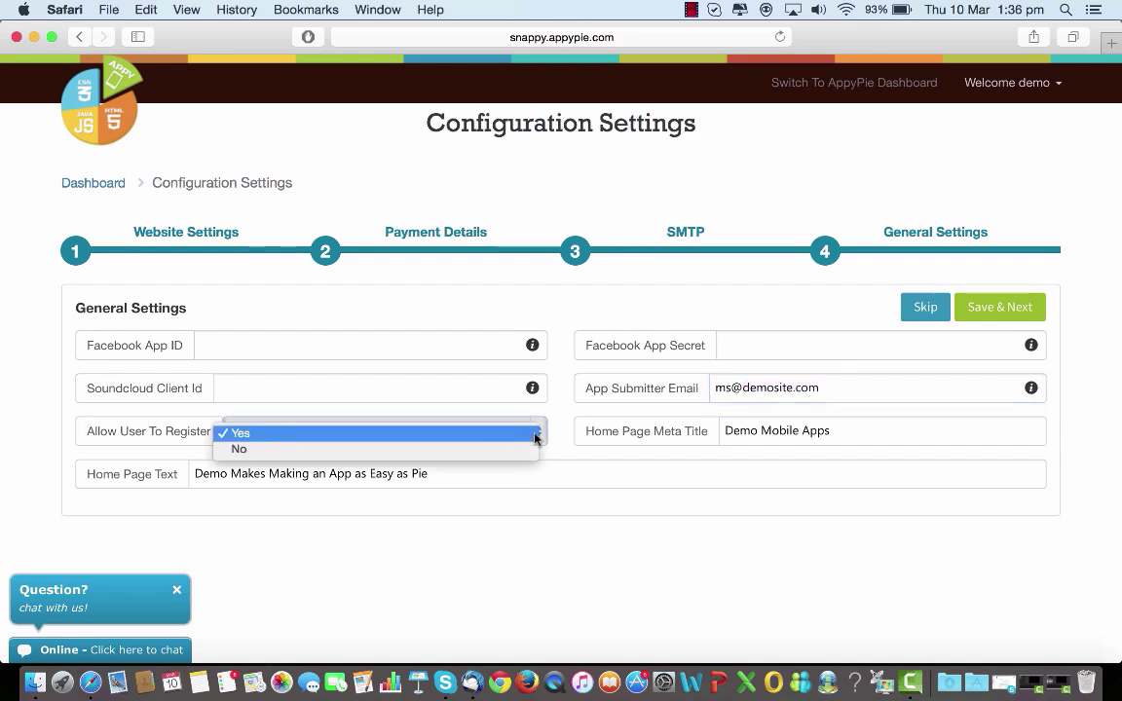
pyautogui.click(535, 437)
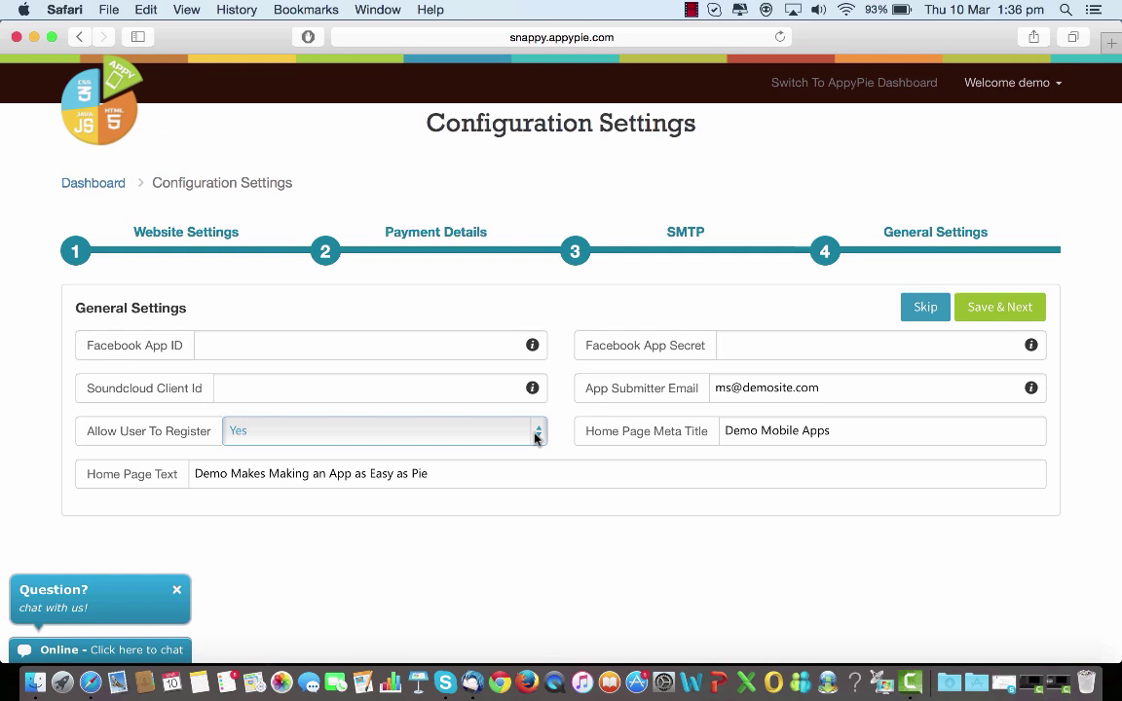
pyautogui.click(536, 435)
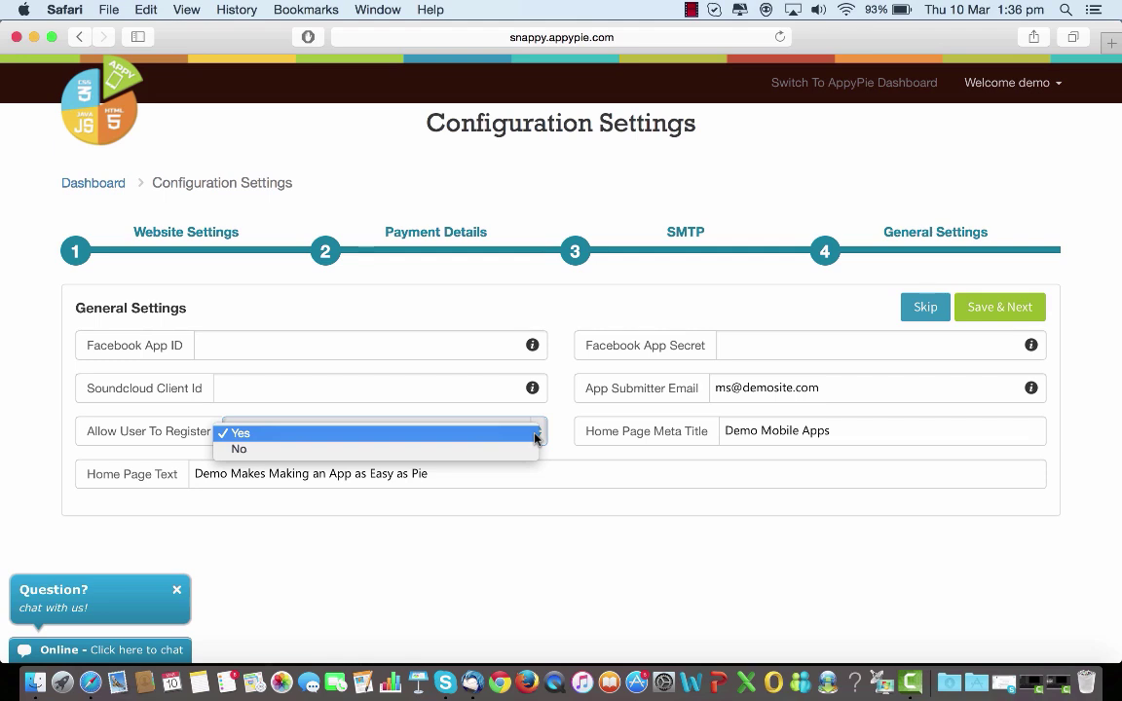
pyautogui.click(536, 434)
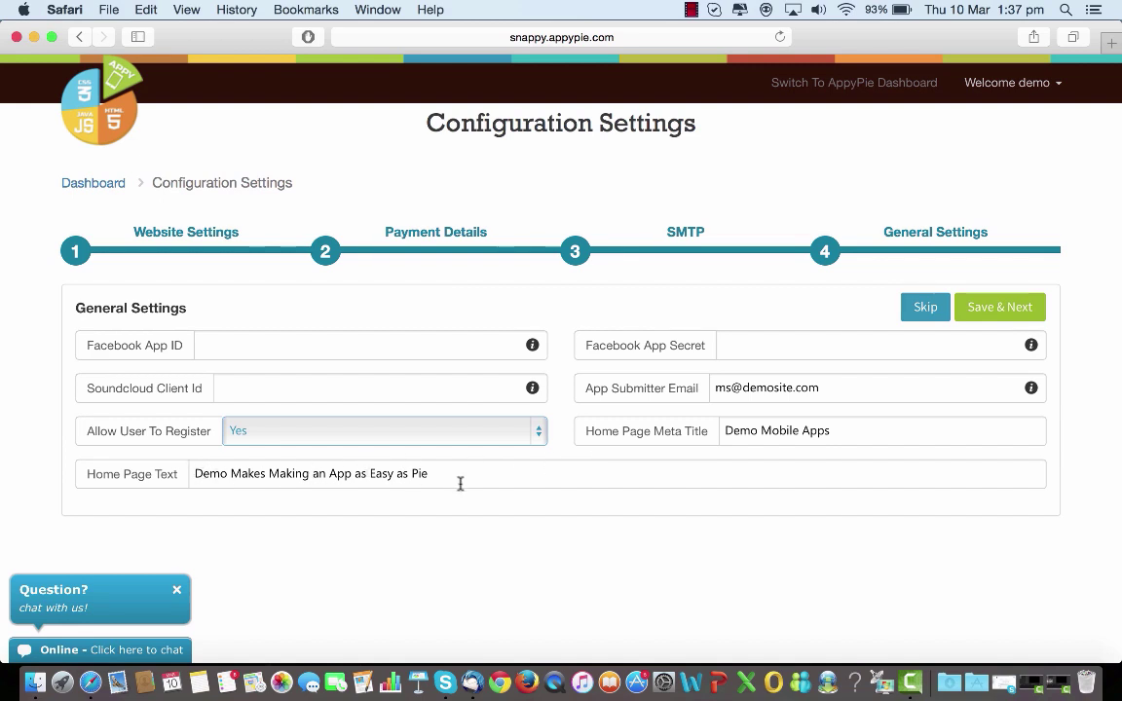
# Replace the home page meta title with 'My Platform'.
pyautogui.click(846, 431)
pyautogui.press('BackSpace')
pyautogui.press('BackSpace')
pyautogui.press('BackSpace')
pyautogui.press('BackSpace')
pyautogui.press('BackSpace')
pyautogui.press('BackSpace')
pyautogui.press('BackSpace')
pyautogui.press('BackSpace')
pyautogui.press('BackSpace')
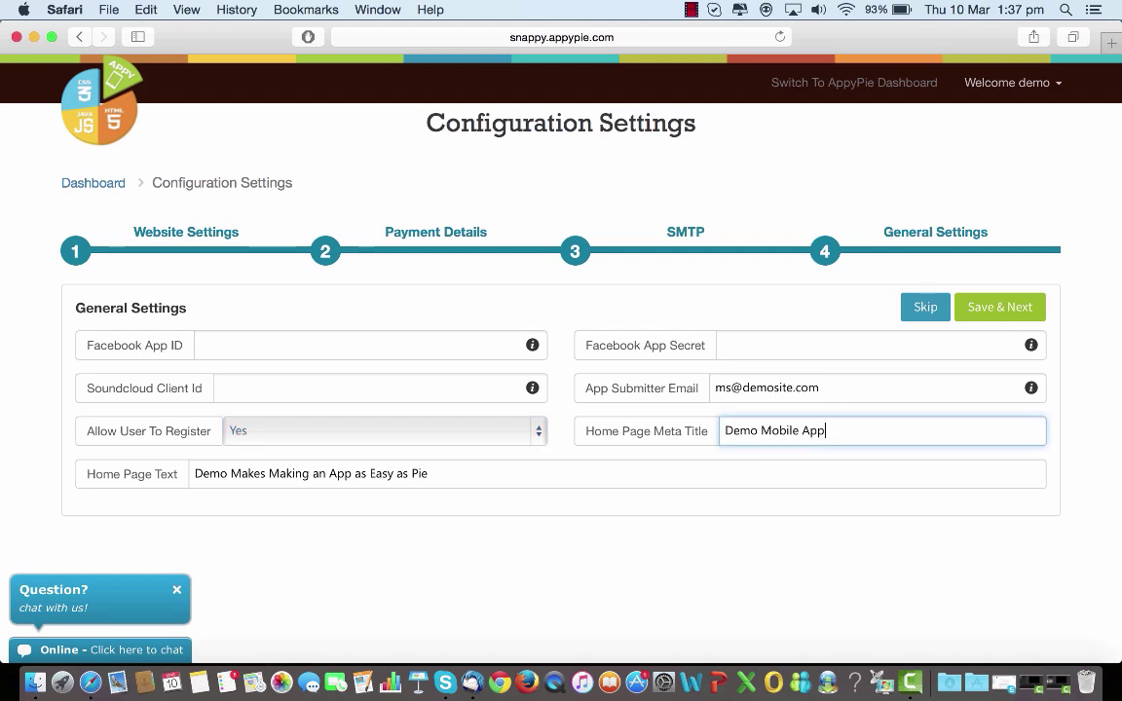
pyautogui.press('BackSpace')
pyautogui.press('BackSpace')
pyautogui.press('BackSpace')
pyautogui.press('BackSpace')
pyautogui.press('BackSpace')
pyautogui.press('BackSpace')
pyautogui.press('BackSpace')
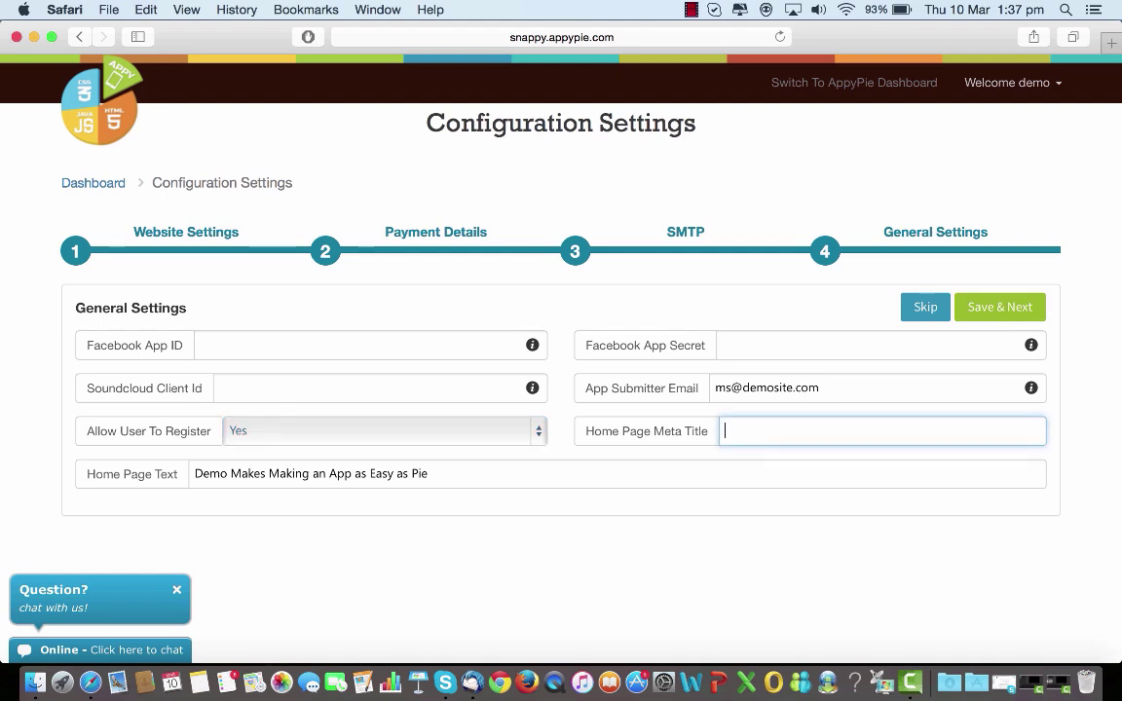
pyautogui.write('My Platform')
# Replace the home page text with 'Coolest Platform on earth'.
pyautogui.click(453, 478)
pyautogui.press('BackSpace')
pyautogui.press('BackSpace')
pyautogui.press('BackSpace')
pyautogui.press('BackSpace')
pyautogui.press('BackSpace')
pyautogui.press('BackSpace')
pyautogui.press('BackSpace')
pyautogui.press('BackSpace')
pyautogui.press('BackSpace')
pyautogui.press('BackSpace')
pyautogui.press('BackSpace')
pyautogui.press('BackSpace')
pyautogui.press('BackSpace')
pyautogui.press('BackSpace')
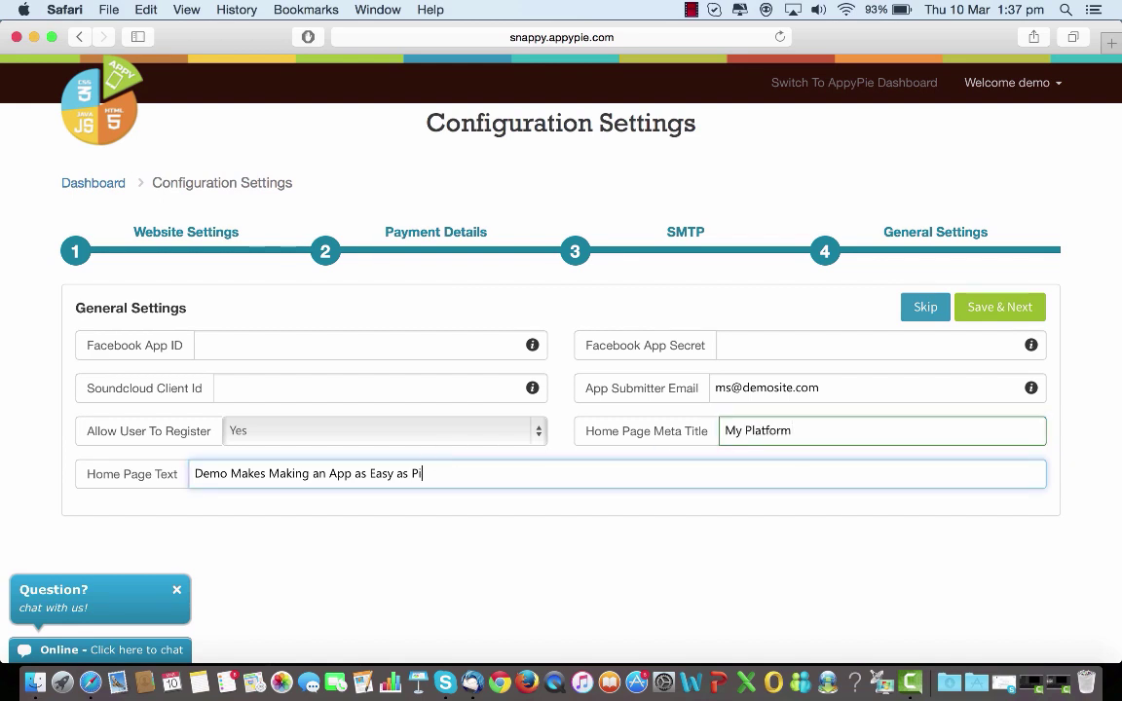
pyautogui.press('BackSpace')
pyautogui.press('BackSpace')
pyautogui.press('BackSpace')
pyautogui.press('BackSpace')
pyautogui.press('BackSpace')
pyautogui.press('BackSpace')
pyautogui.press('BackSpace')
pyautogui.press('BackSpace')
pyautogui.press('BackSpace')
pyautogui.press('BackSpace')
pyautogui.press('BackSpace')
pyautogui.press('BackSpace')
pyautogui.press('BackSpace')
pyautogui.press('BackSpace')
pyautogui.press('BackSpace')
pyautogui.press('BackSpace')
pyautogui.press('BackSpace')
pyautogui.press('BackSpace')
pyautogui.press('BackSpace')
pyautogui.press('BackSpace')
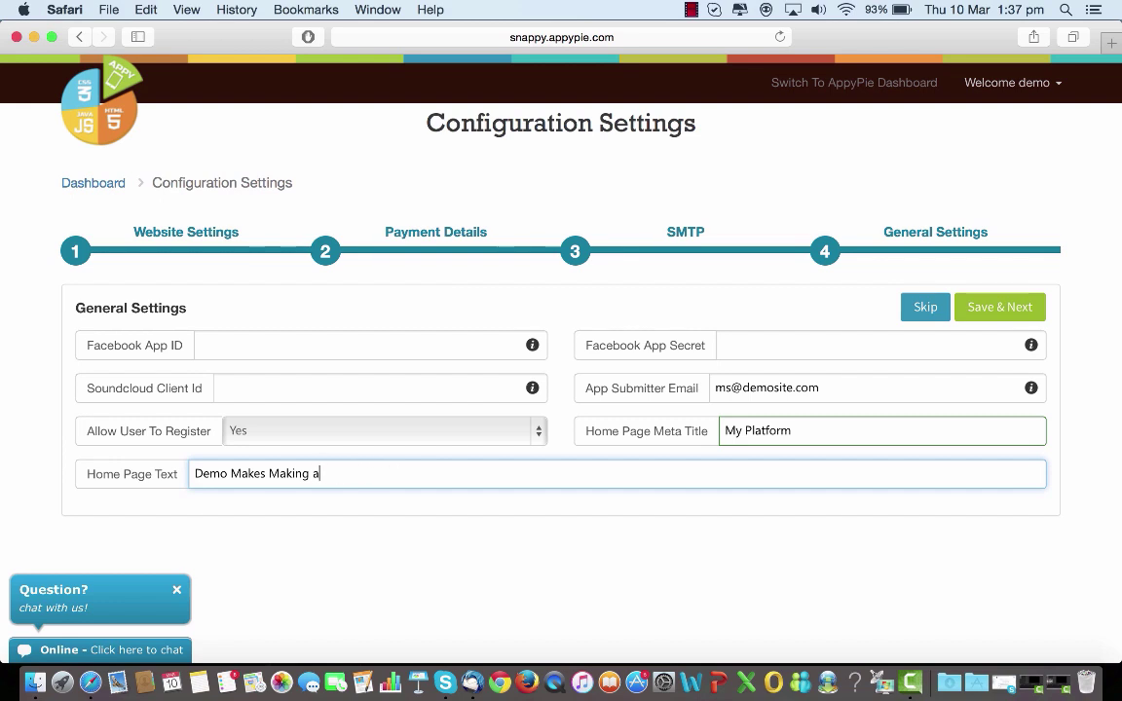
pyautogui.press('BackSpace')
pyautogui.press('BackSpace')
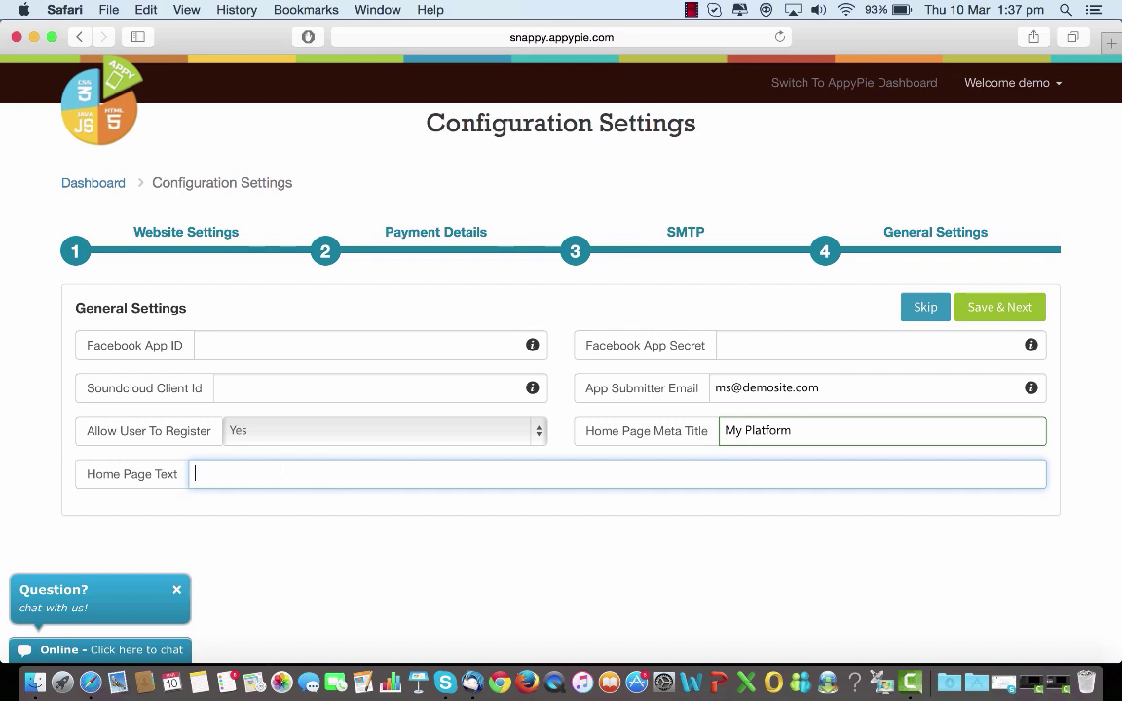
pyautogui.write('Coolest Platform on earth')
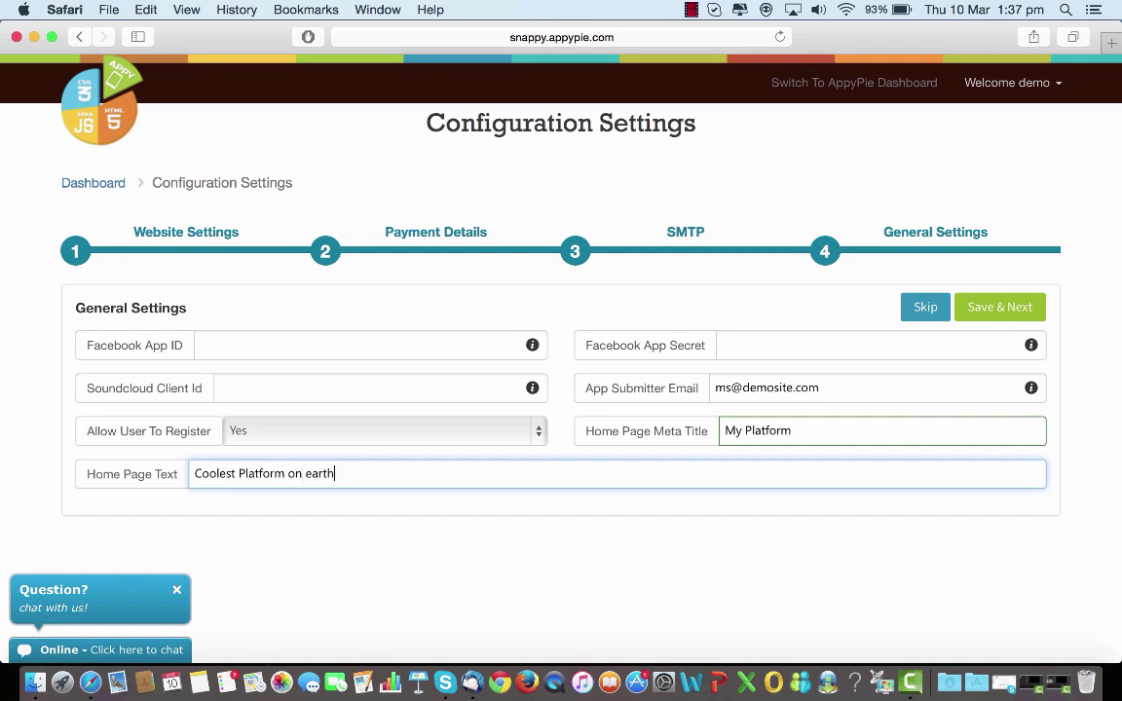
# Save the general settings and go to the Manage Coupon page from the dashboard.
pyautogui.click(1006, 314)
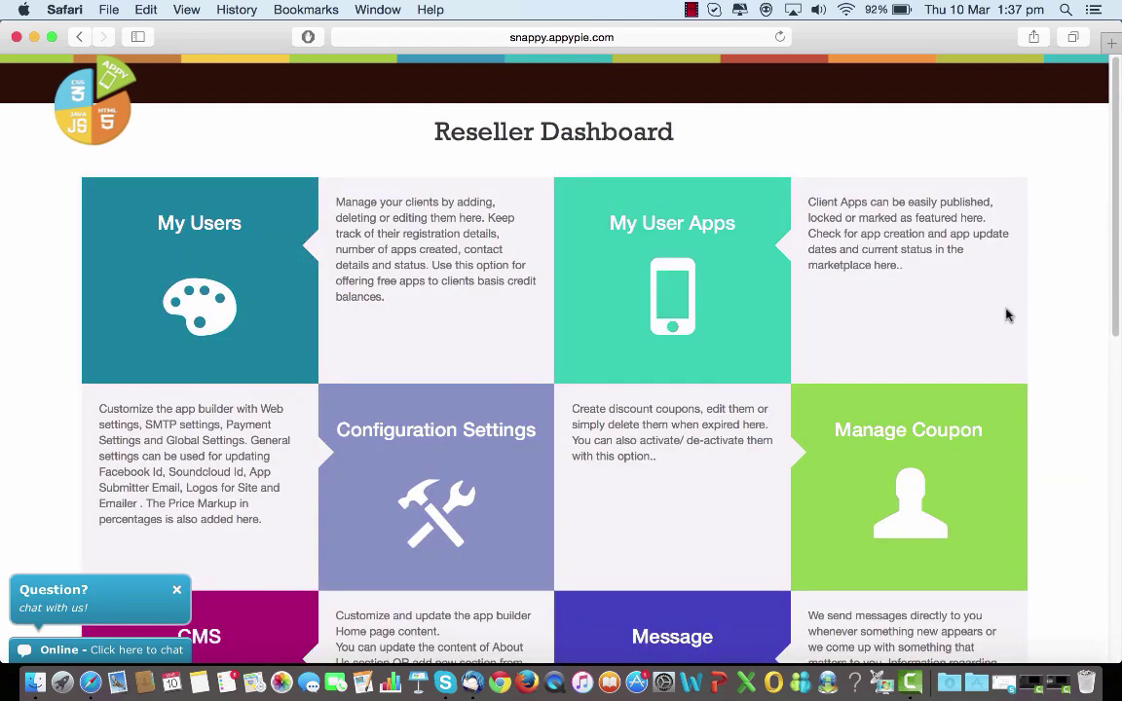
pyautogui.scroll(-3, 1008, 313)
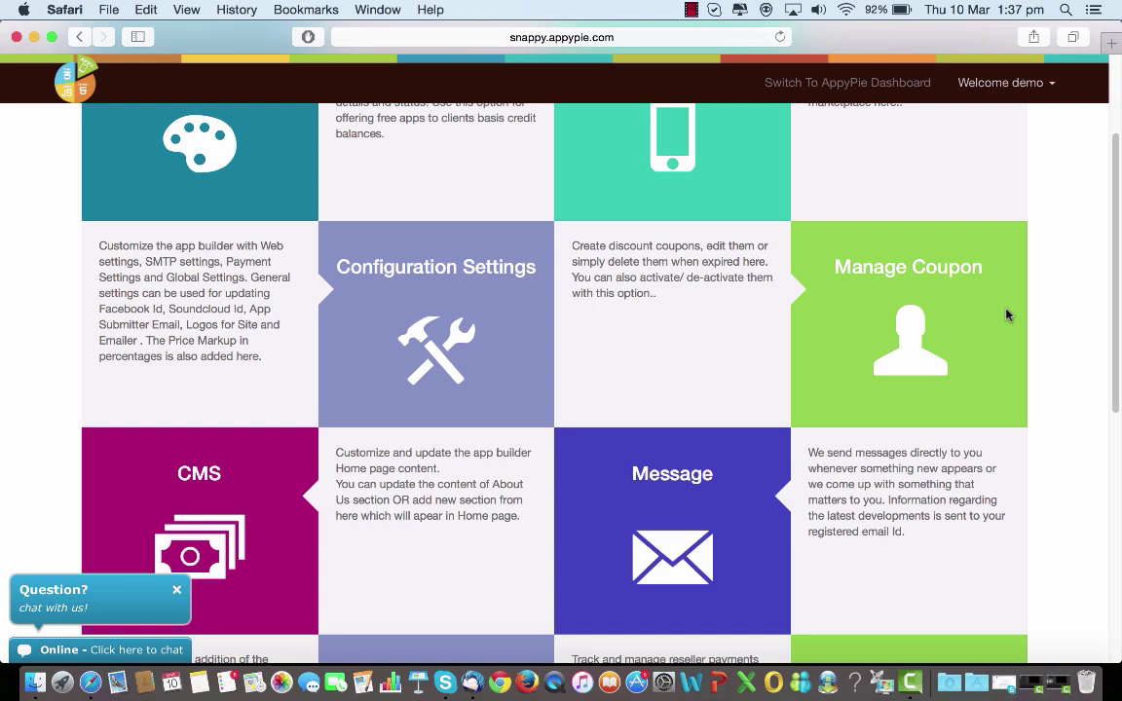
pyautogui.click(914, 329)
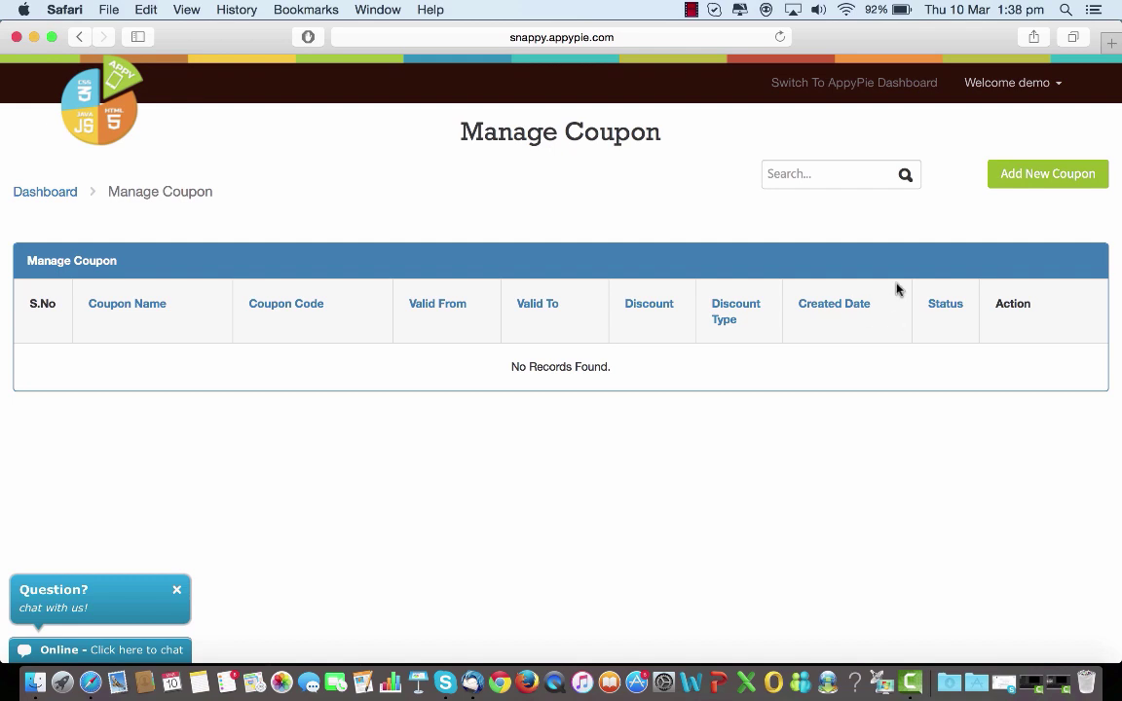
pyautogui.click(1032, 174)
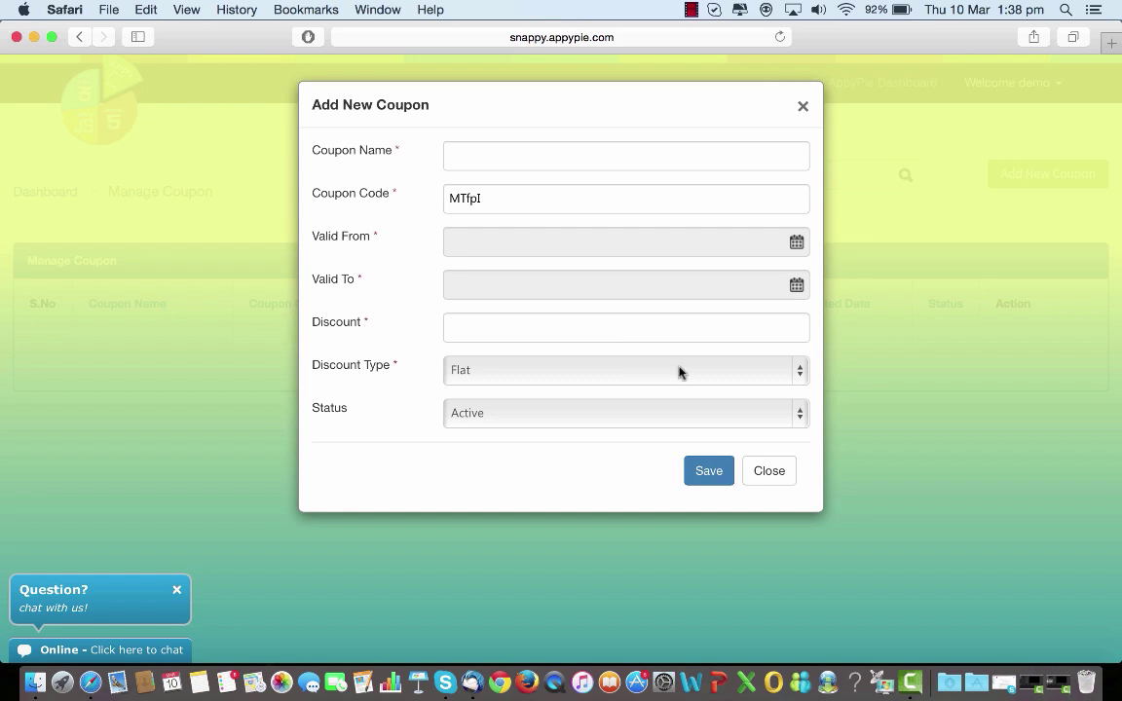
pyautogui.click(799, 370)
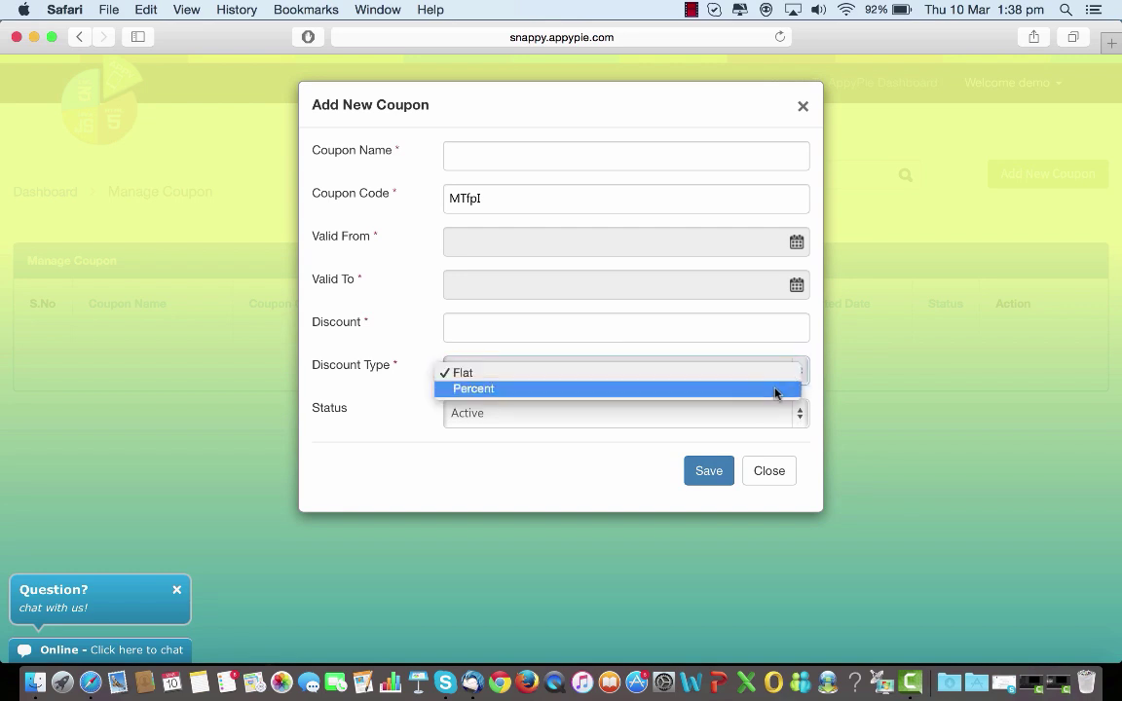
pyautogui.click(774, 391)
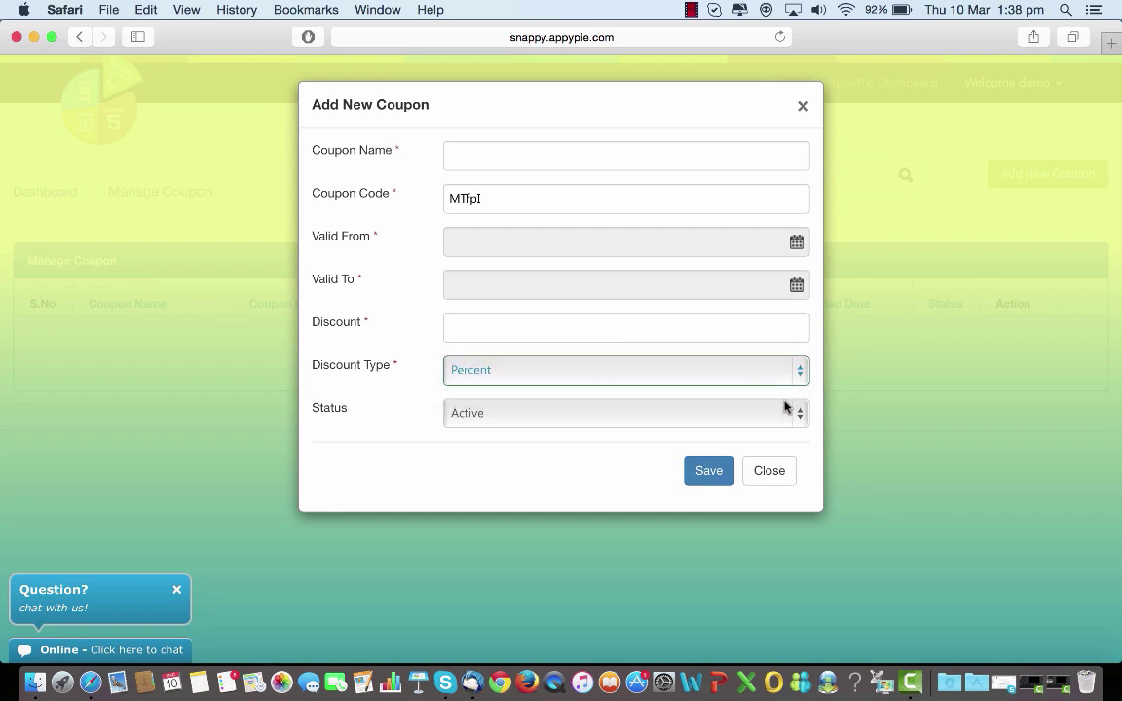
pyautogui.click(800, 415)
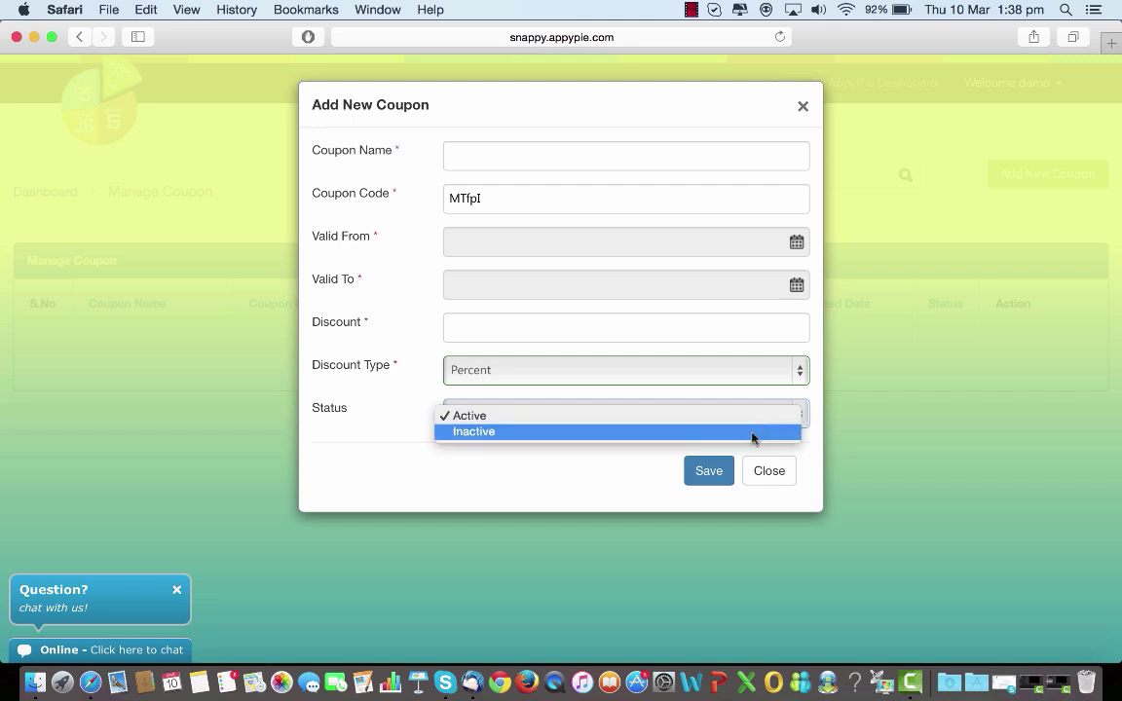
pyautogui.click(710, 472)
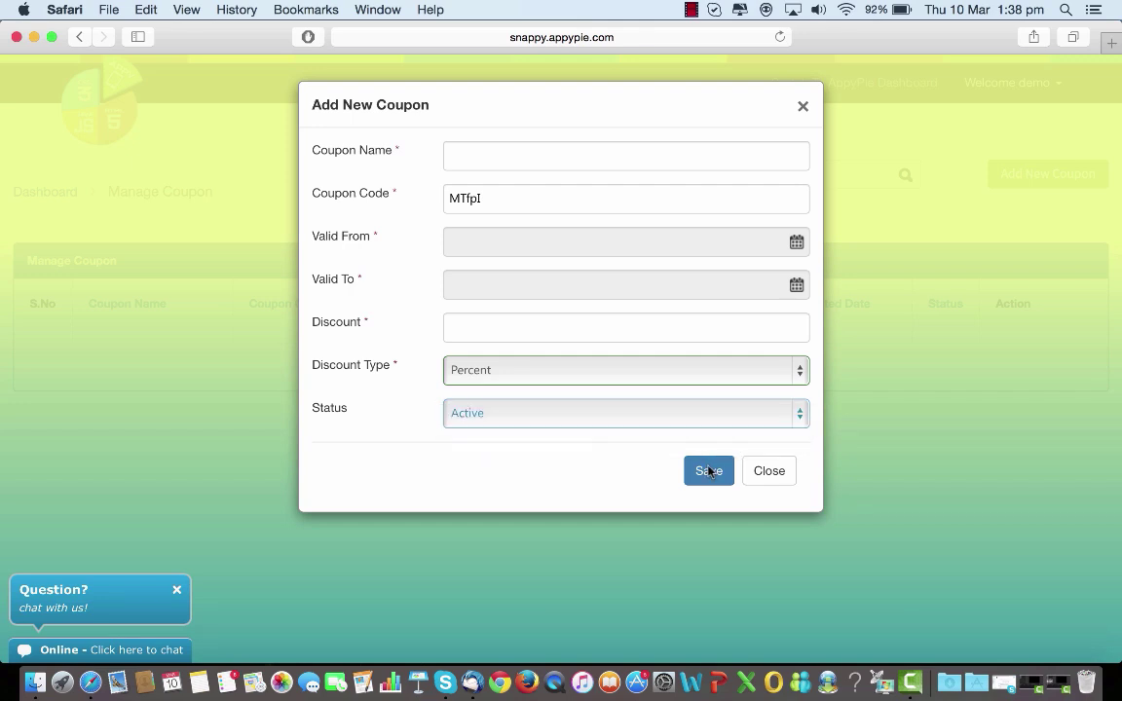
pyautogui.click(803, 109)
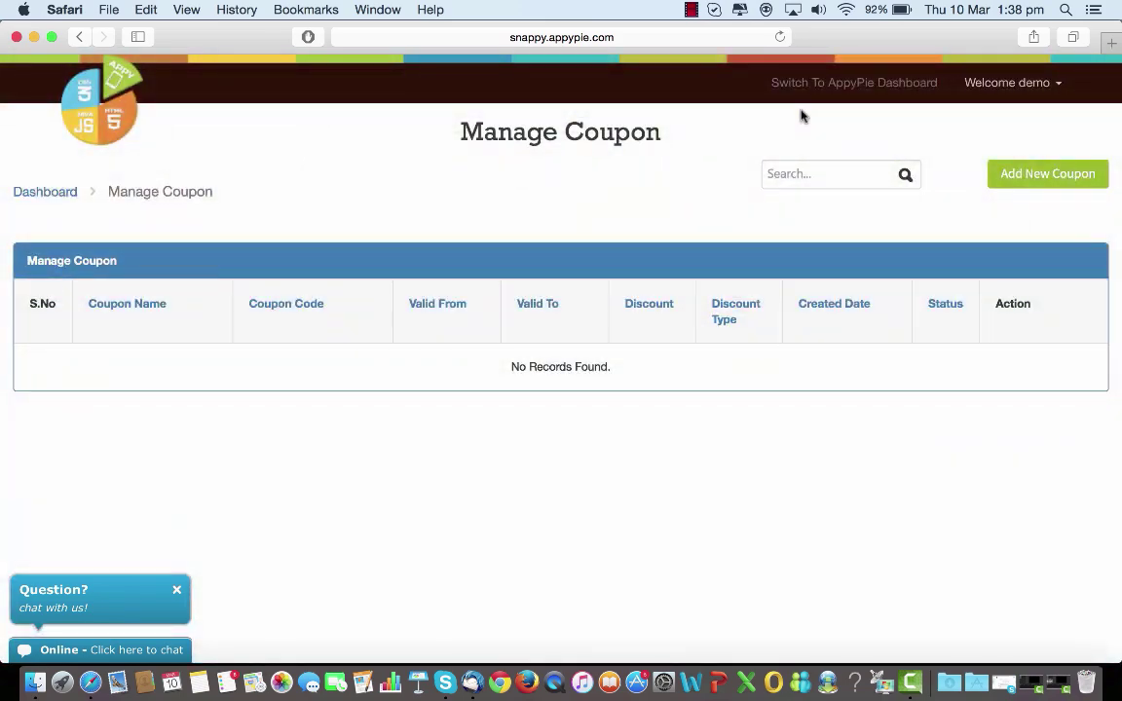
# Return to the Reseller Dashboard and open the CMS management page.
pyautogui.click(81, 38)
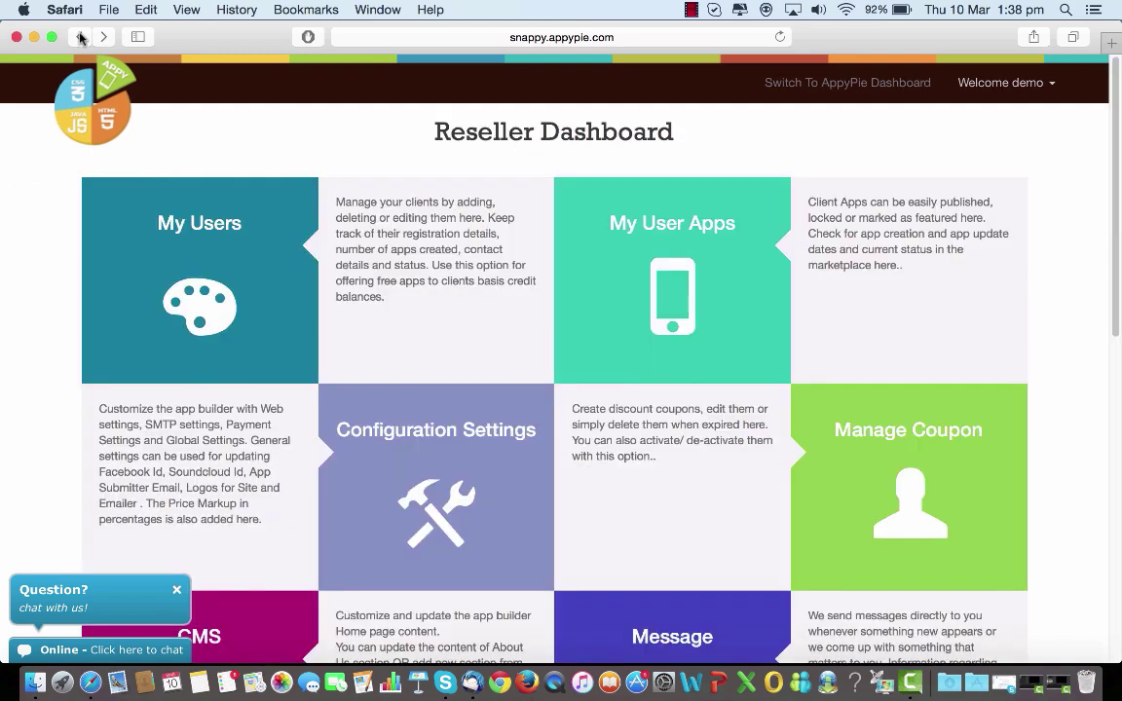
pyautogui.scroll(-5, 509, 295)
pyautogui.scroll(-2, 510, 292)
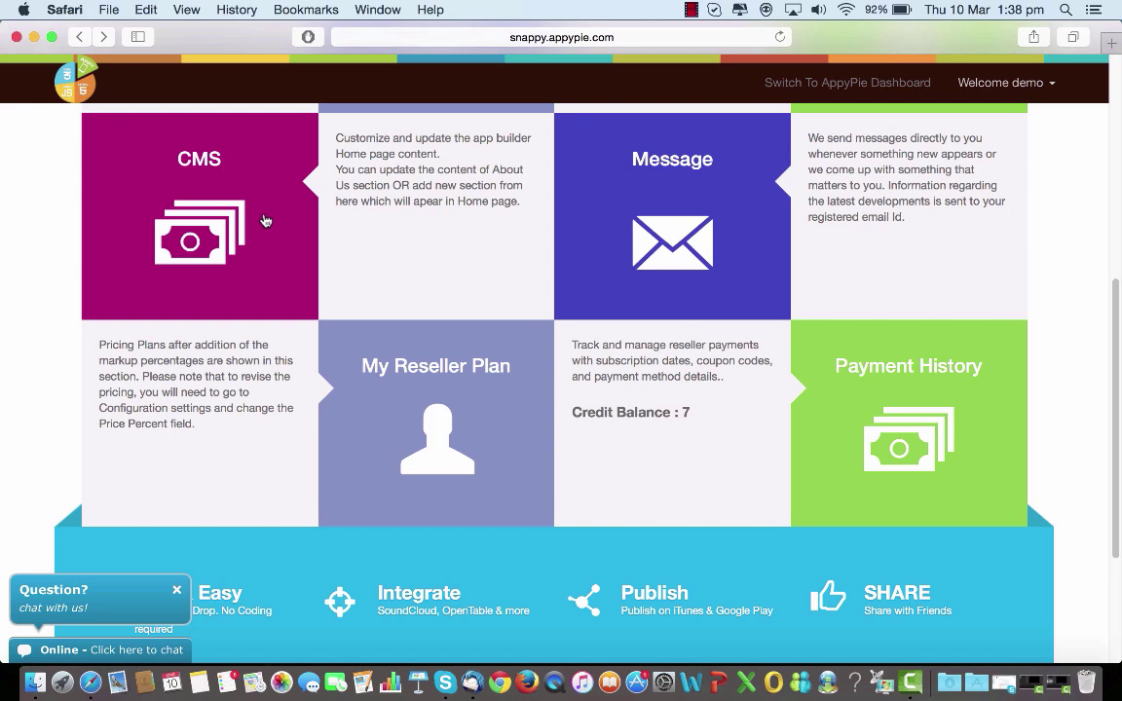
pyautogui.click(264, 221)
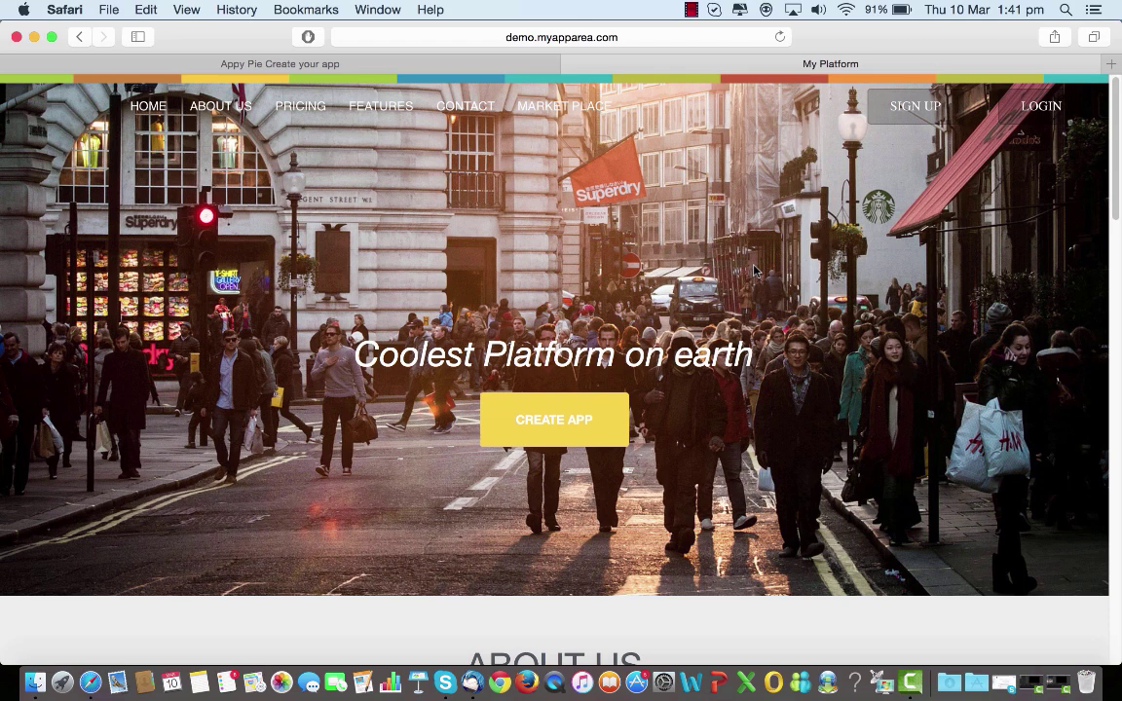
pyautogui.scroll(-8, 753, 271)
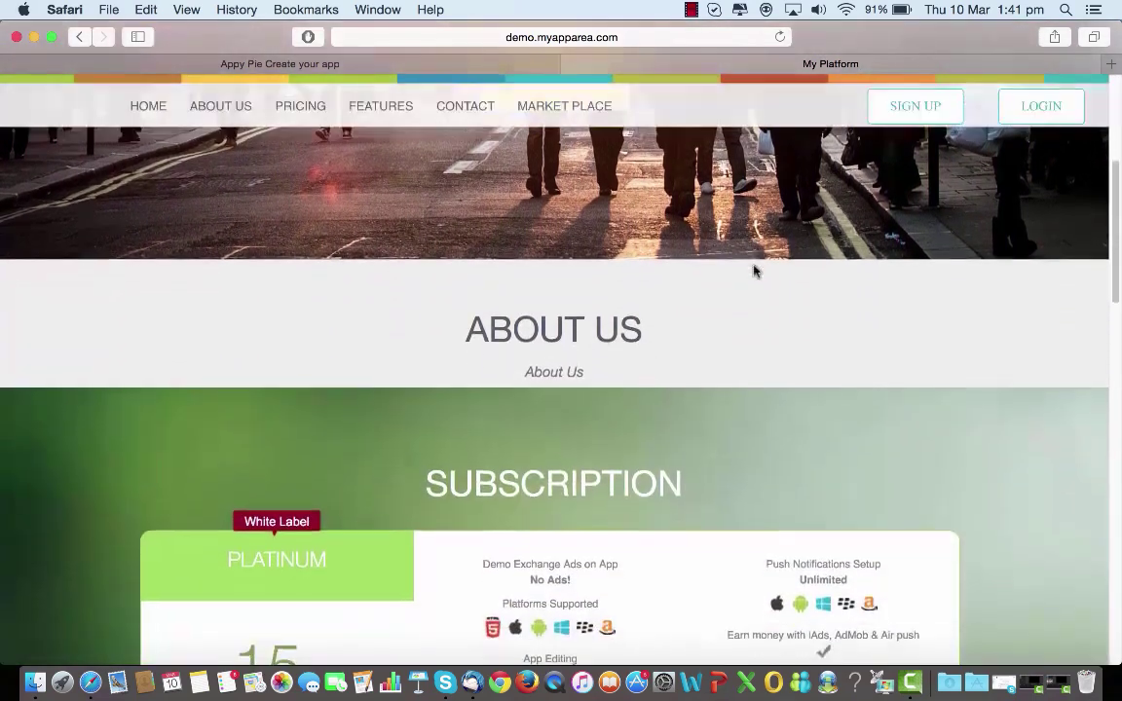
pyautogui.scroll(-8, 753, 271)
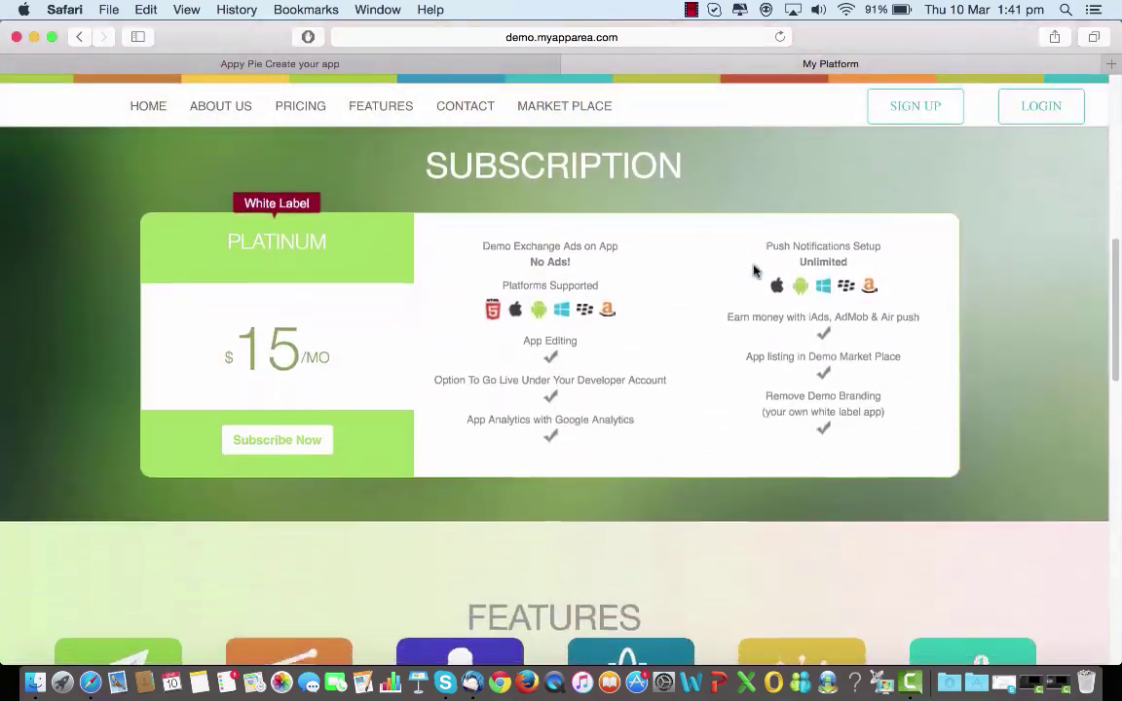
pyautogui.scroll(-5, 752, 270)
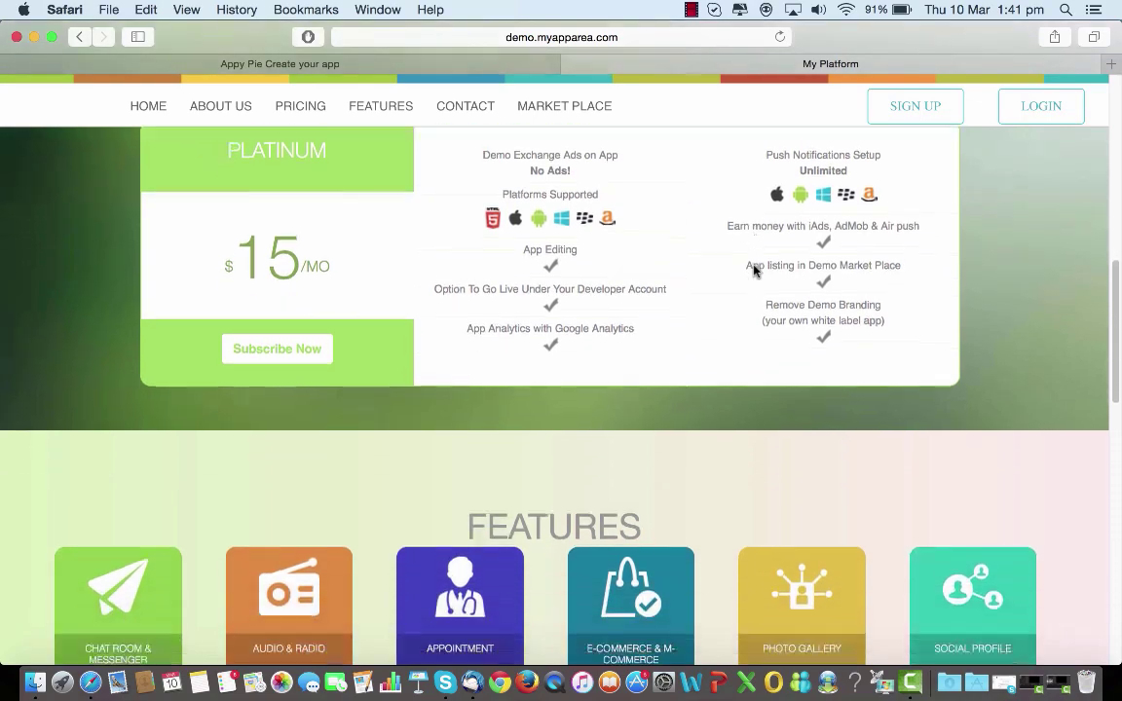
pyautogui.scroll(-10, 753, 271)
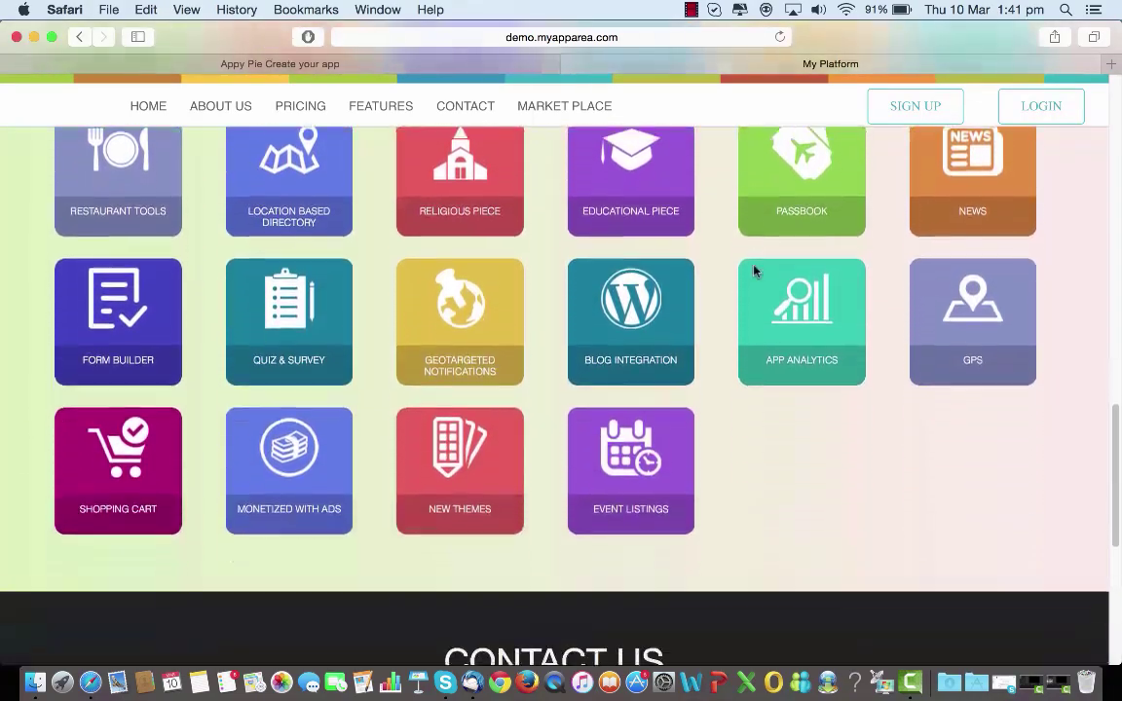
pyautogui.scroll(-4, 753, 270)
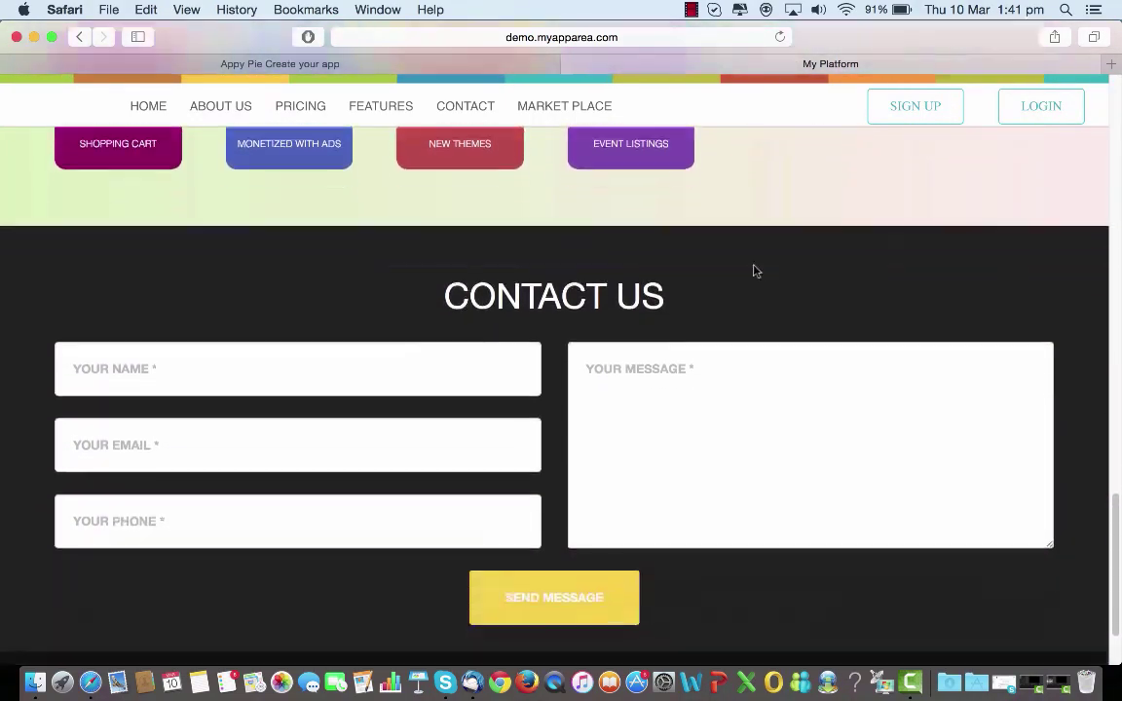
pyautogui.scroll(20, 752, 271)
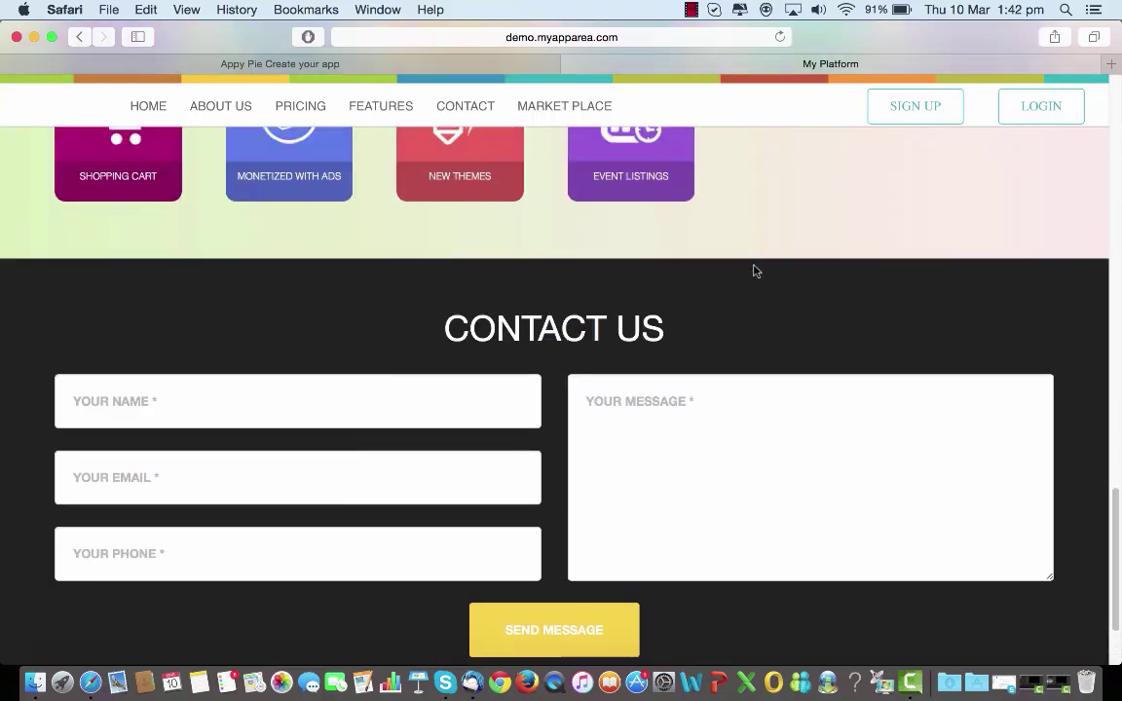
pyautogui.scroll(2, 754, 272)
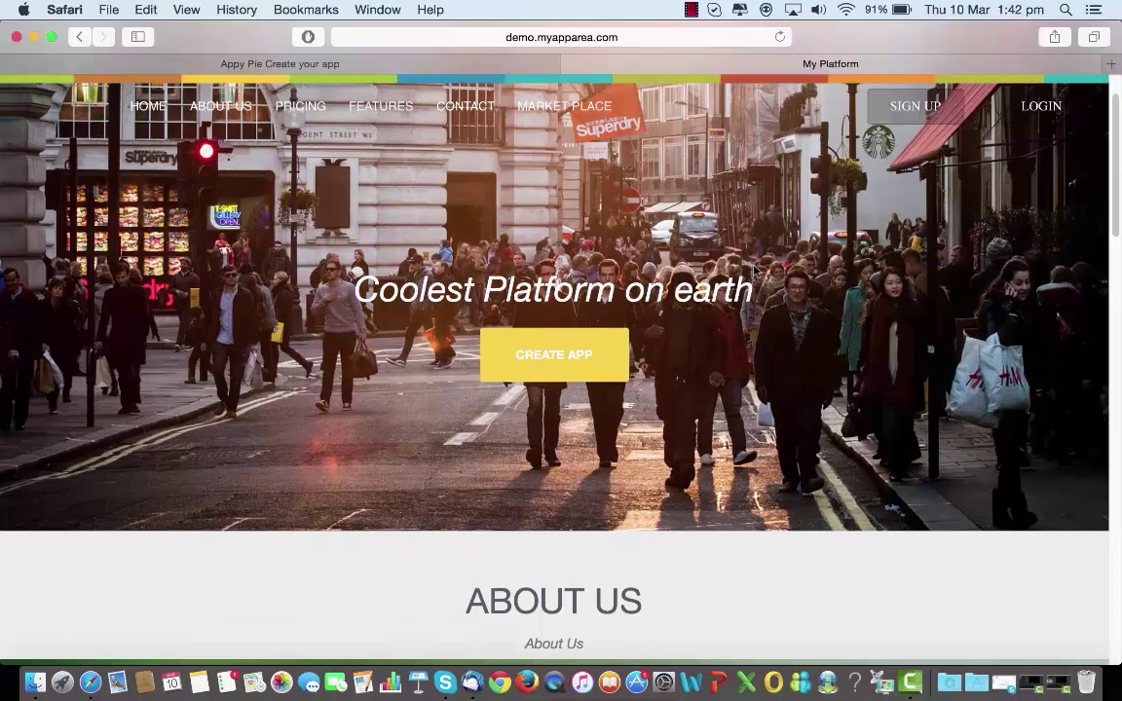